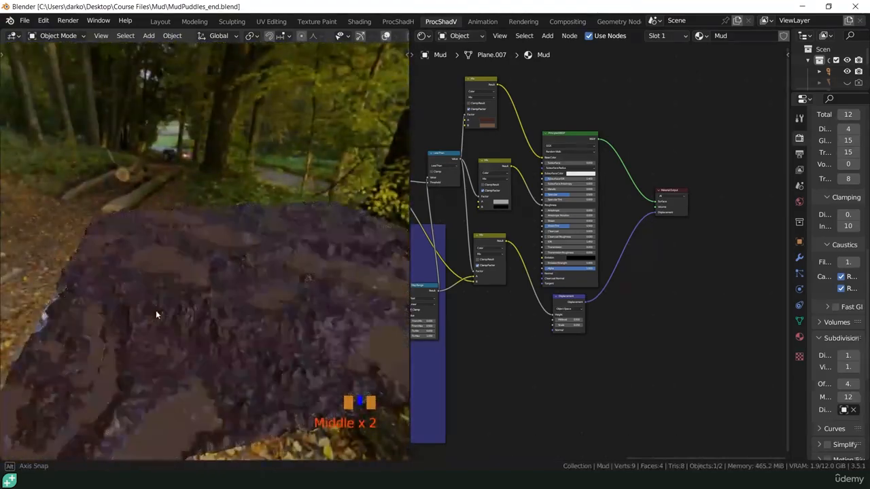
Move the Less Than, three Mix, Principled BSDF, Displacement and Material Output nodes farther away from the blue frame
{"action": "scroll", "coordinate": [286, 299], "scroll_direction": "up", "scroll_amount": 2}
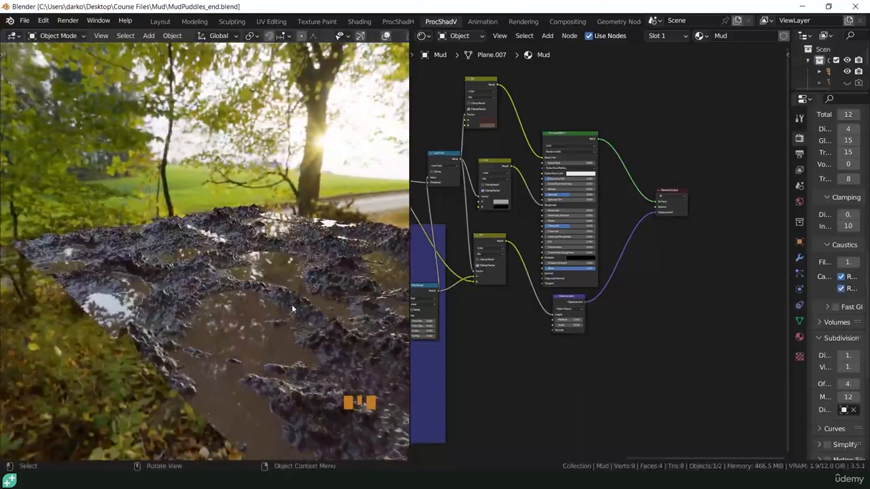
{"action": "middle_click_drag", "start_coordinate": [236, 285], "coordinate": [262, 301], "text": "shift"}
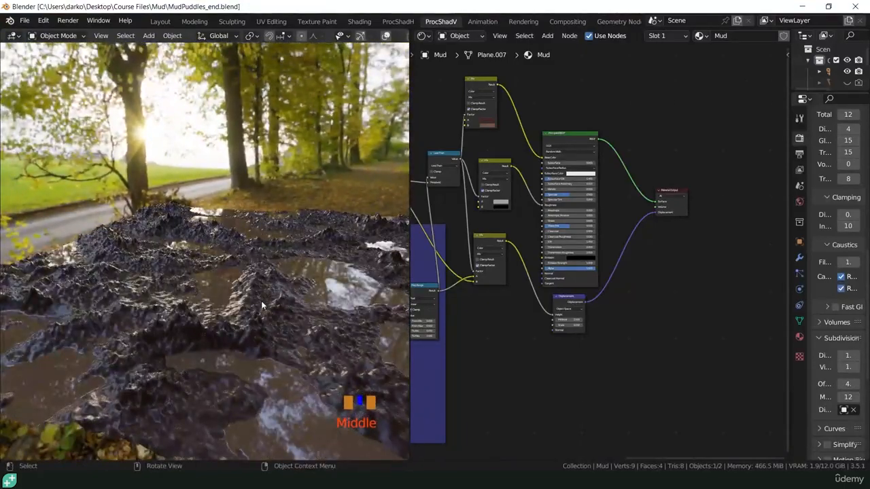
{"action": "scroll", "coordinate": [624, 329], "scroll_direction": "down", "scroll_amount": 5}
{"action": "middle_click_drag", "start_coordinate": [656, 242], "coordinate": [659, 282], "text": "shift"}
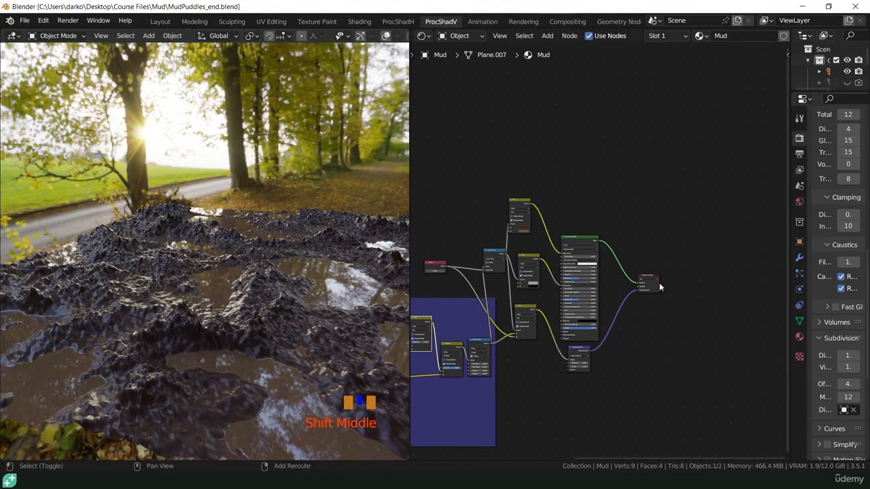
{"action": "mouse_move", "coordinate": [702, 162]}
{"action": "left_mouse_down"}
{"action": "mouse_move", "coordinate": [610, 378]}
{"action": "mouse_move", "coordinate": [502, 393]}
{"action": "left_mouse_up"}
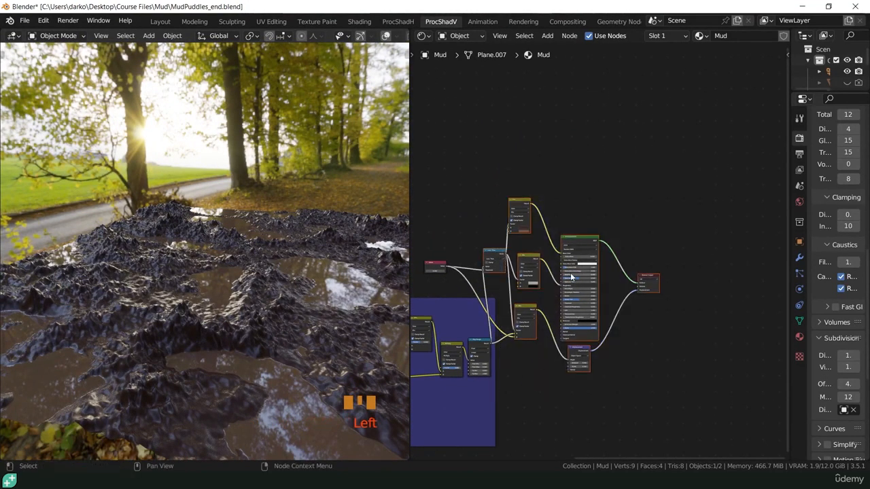
{"action": "key", "text": "g"}
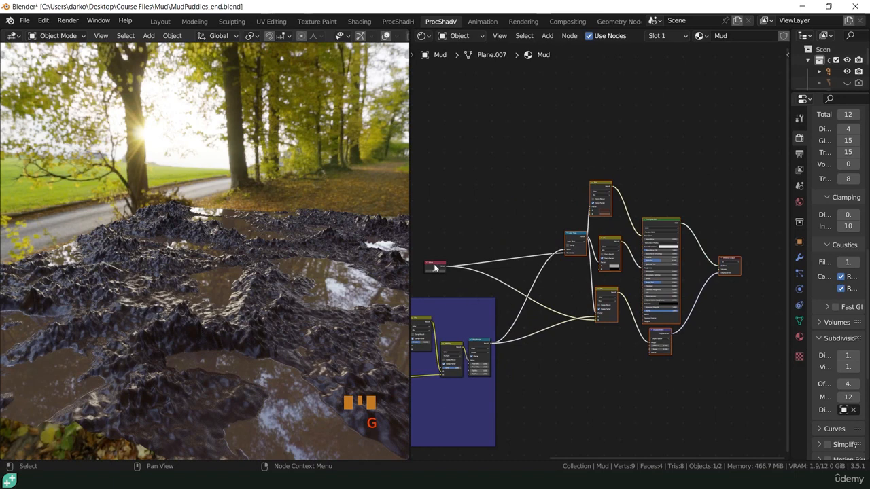
Move the Value node closer to the Less Than node
{"action": "left_click", "coordinate": [435, 267]}
{"action": "key", "text": "g"}
{"action": "left_click", "coordinate": [511, 273]}
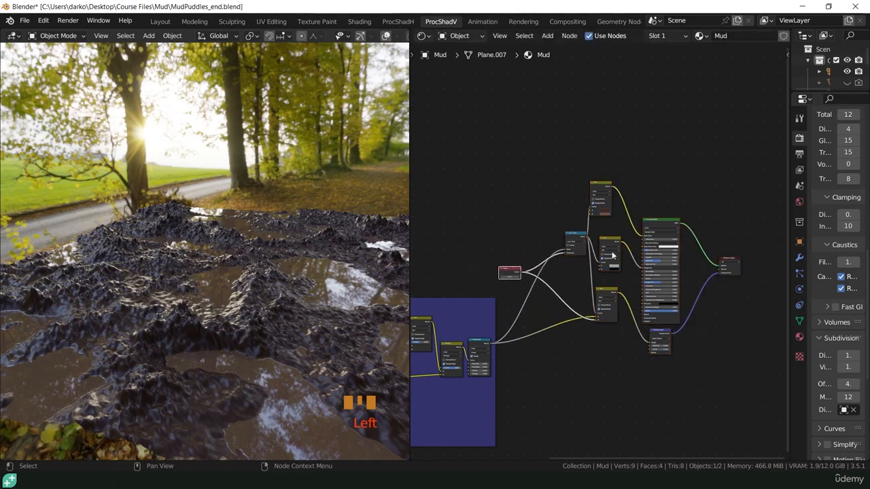
Reposition the Less Than node and align the three Mix nodes in a compact vertical column
{"action": "scroll", "coordinate": [607, 212], "scroll_direction": "up", "scroll_amount": 7}
{"action": "left_click_drag", "start_coordinate": [554, 262], "coordinate": [545, 291]}
{"action": "left_click_drag", "start_coordinate": [607, 260], "coordinate": [599, 273]}
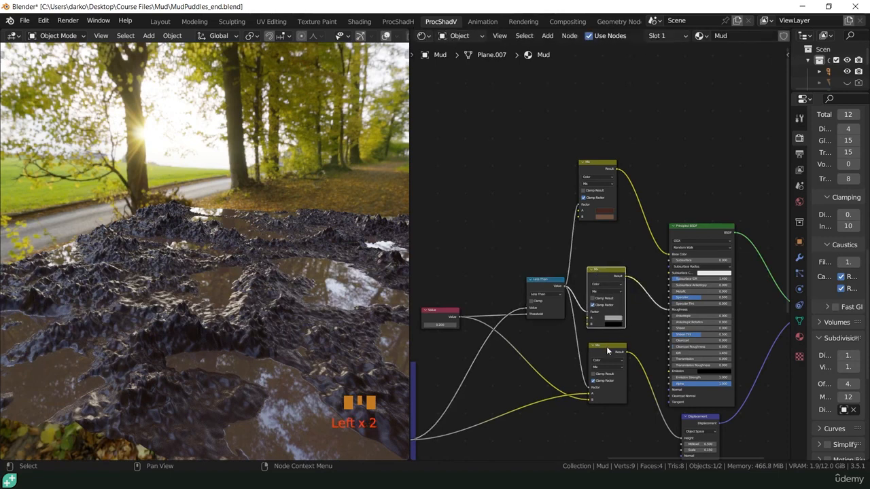
{"action": "left_click_drag", "start_coordinate": [607, 347], "coordinate": [606, 340]}
{"action": "left_click_drag", "start_coordinate": [597, 172], "coordinate": [606, 215]}
{"action": "scroll", "coordinate": [545, 297], "scroll_direction": "up", "scroll_amount": 4}
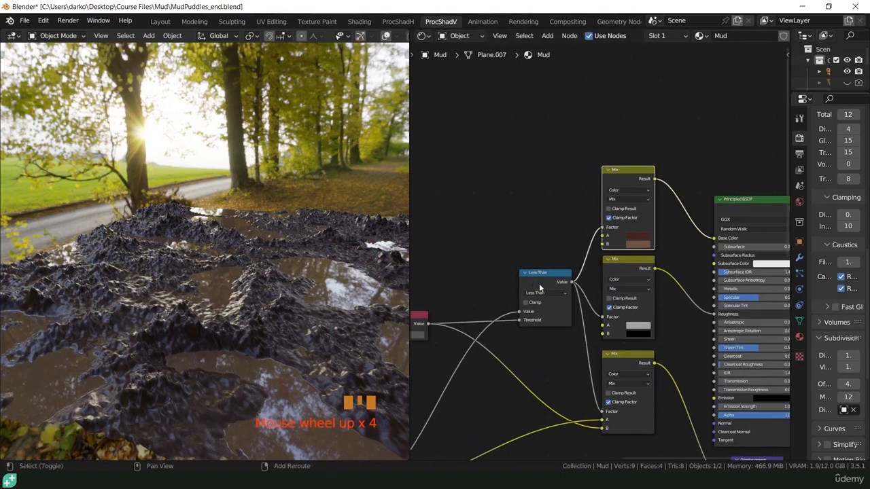
Try a puddle water level of 0.240 in the Value node and check the mud surface
{"action": "middle_click_drag", "start_coordinate": [539, 284], "coordinate": [633, 249], "text": "shift"}
{"action": "left_click", "coordinate": [494, 284]}
{"action": "mouse_move", "coordinate": [495, 285]}
{"action": "left_mouse_down"}
{"action": "mouse_move", "coordinate": [498, 299]}
{"action": "mouse_move", "coordinate": [477, 299]}
{"action": "mouse_move", "coordinate": [503, 299]}
{"action": "left_mouse_up"}
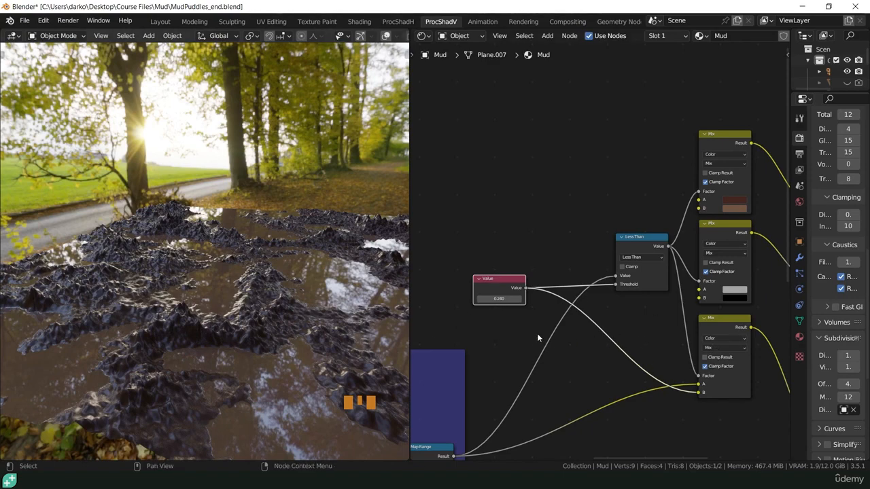
{"action": "middle_click_drag", "start_coordinate": [176, 350], "coordinate": [147, 346]}
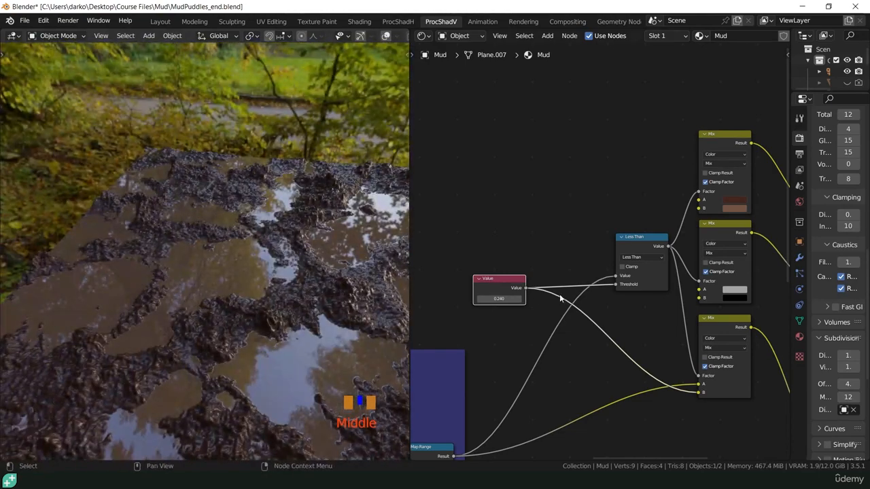
Set the Value node that controls the puddle level to 0.2
{"action": "scroll", "coordinate": [505, 297], "scroll_direction": "up", "scroll_amount": 4}
{"action": "double_click", "coordinate": [506, 298]}
{"action": "type", "text": ".2"}
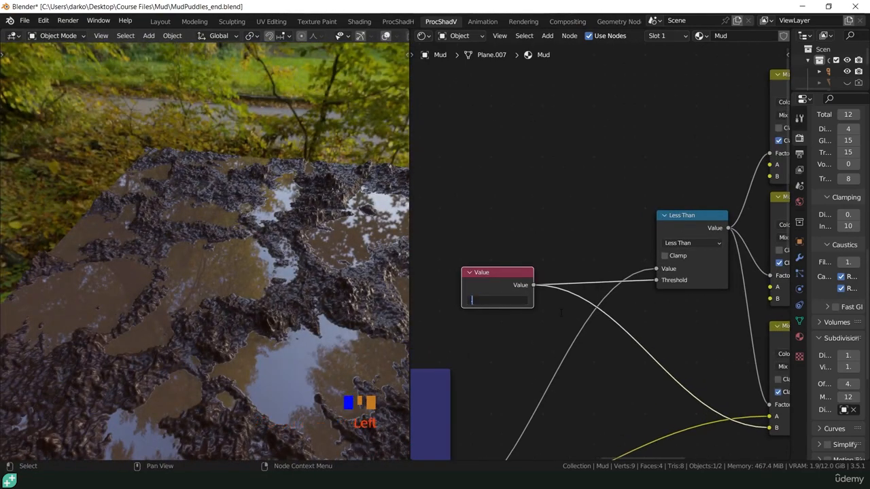
{"action": "key", "text": "Return"}
{"action": "left_click", "coordinate": [555, 222]}
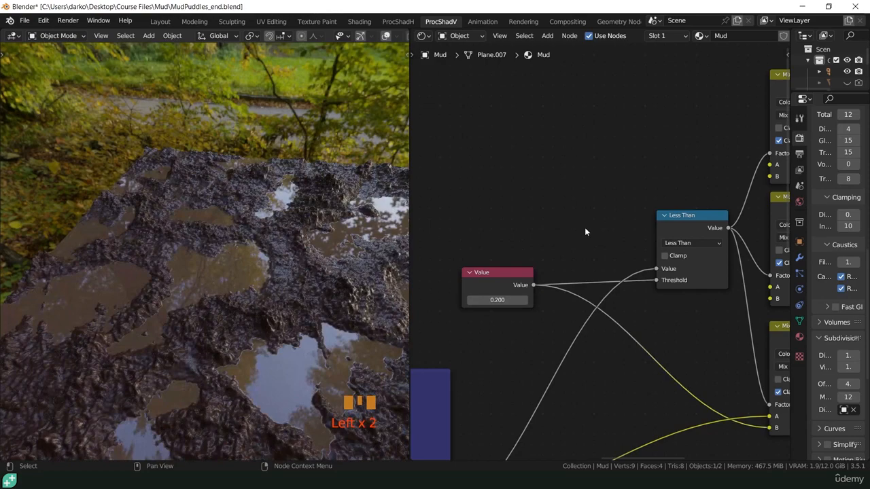
Examine the colour of the mud peaks and puddles together with the colours of the base colour Mix node
{"action": "middle_click_drag", "start_coordinate": [666, 172], "coordinate": [487, 319], "text": "shift"}
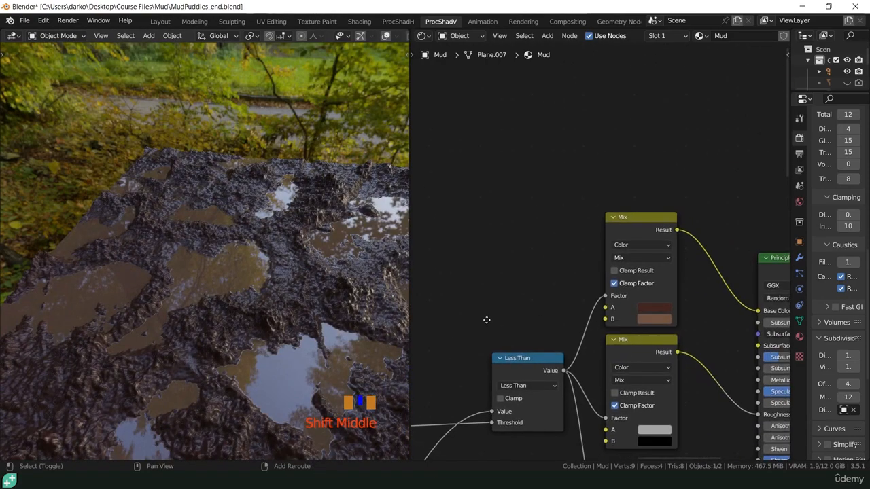
{"action": "mouse_move", "coordinate": [327, 330]}
{"action": "middle_mouse_down"}
{"action": "mouse_move", "coordinate": [342, 318]}
{"action": "mouse_move", "coordinate": [329, 320]}
{"action": "middle_mouse_up"}
{"action": "middle_click_drag", "start_coordinate": [289, 279], "coordinate": [250, 298], "text": "shift"}
{"action": "scroll", "coordinate": [251, 298], "scroll_direction": "down", "scroll_amount": 1, "text": "shift"}
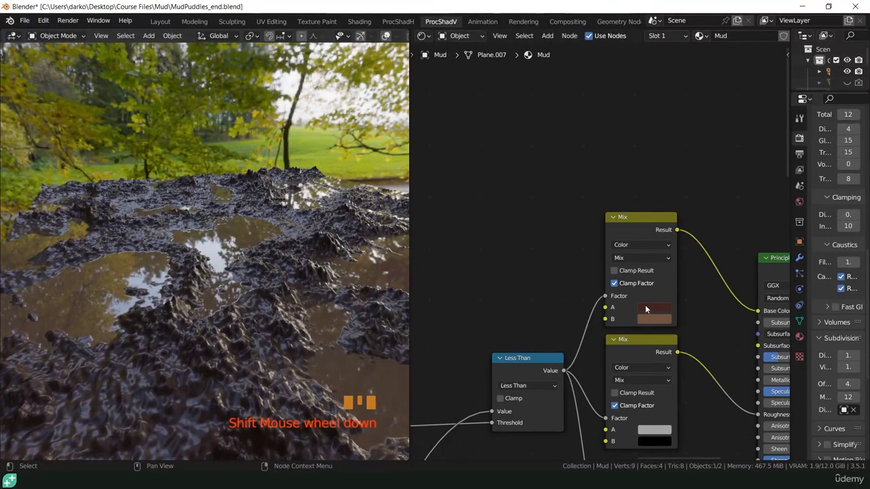
{"action": "middle_click_drag", "start_coordinate": [503, 296], "coordinate": [580, 291], "text": "shift"}
{"action": "scroll", "coordinate": [185, 352], "scroll_direction": "down", "scroll_amount": 2}
{"action": "middle_click_drag", "start_coordinate": [215, 353], "coordinate": [306, 335]}
{"action": "scroll", "coordinate": [307, 339], "scroll_direction": "up", "scroll_amount": 2}
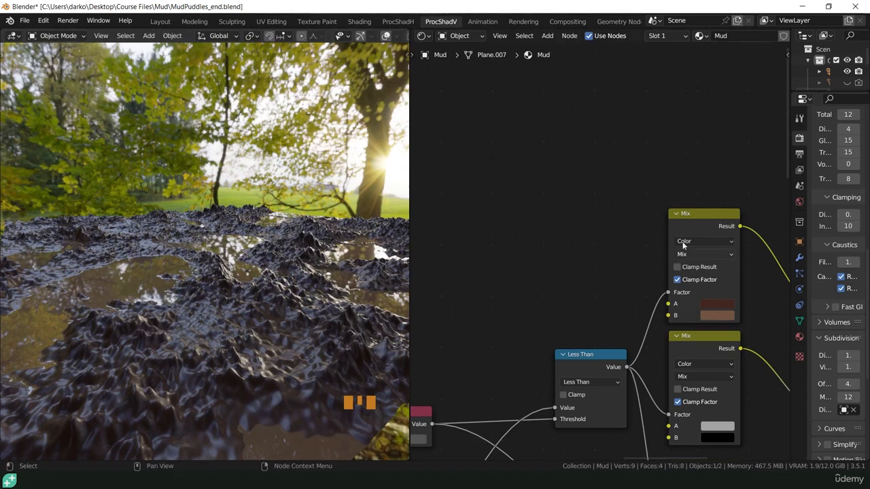
{"action": "middle_click_drag", "start_coordinate": [610, 287], "coordinate": [612, 272]}
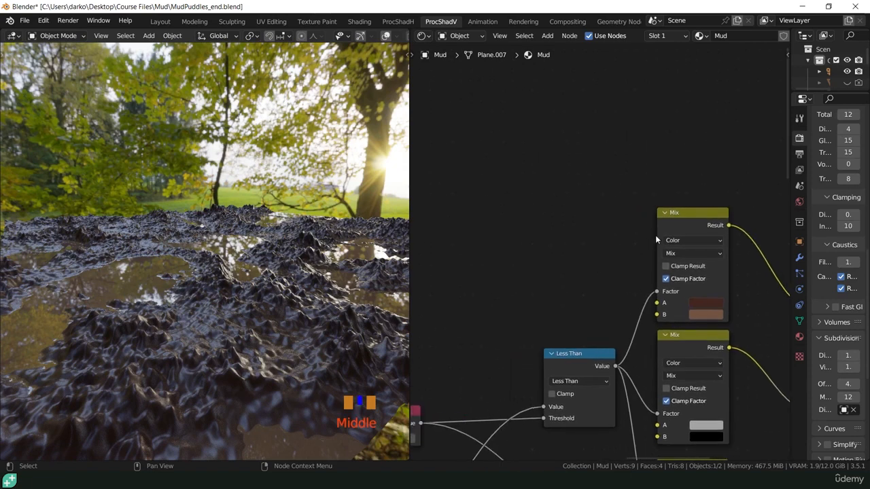
Duplicate the base colour Mix node and place the unlinked copy above the Less Than node
{"action": "left_click", "coordinate": [683, 220]}
{"action": "key", "text": "shift+d"}
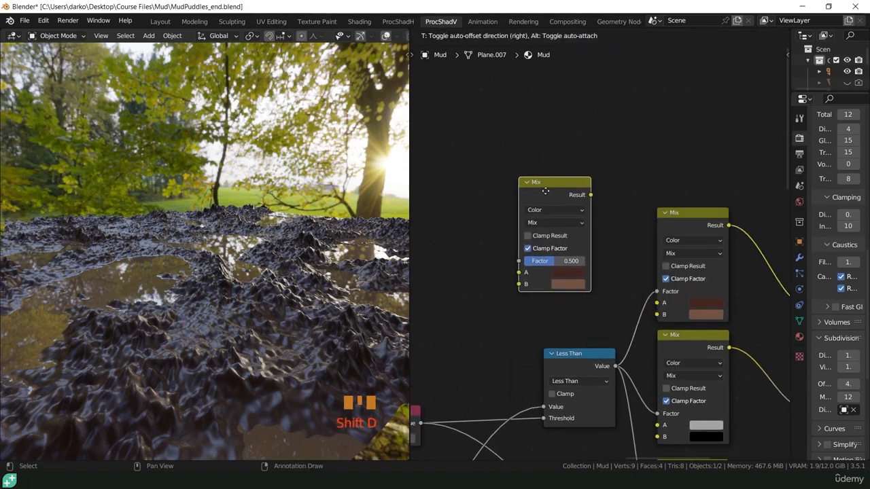
{"action": "left_click", "coordinate": [545, 190]}
{"action": "scroll", "coordinate": [535, 337], "scroll_direction": "up", "scroll_amount": 4}
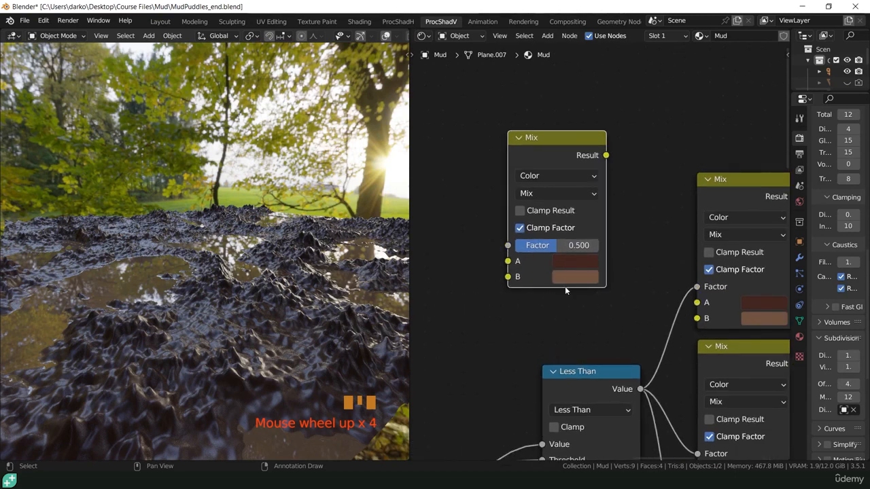
Add a ColorRamp node above the Value node and link the Map Range Result to its Fac input
{"action": "scroll", "coordinate": [562, 298], "scroll_direction": "down", "scroll_amount": 8}
{"action": "middle_click_drag", "start_coordinate": [513, 331], "coordinate": [598, 204], "text": "shift"}
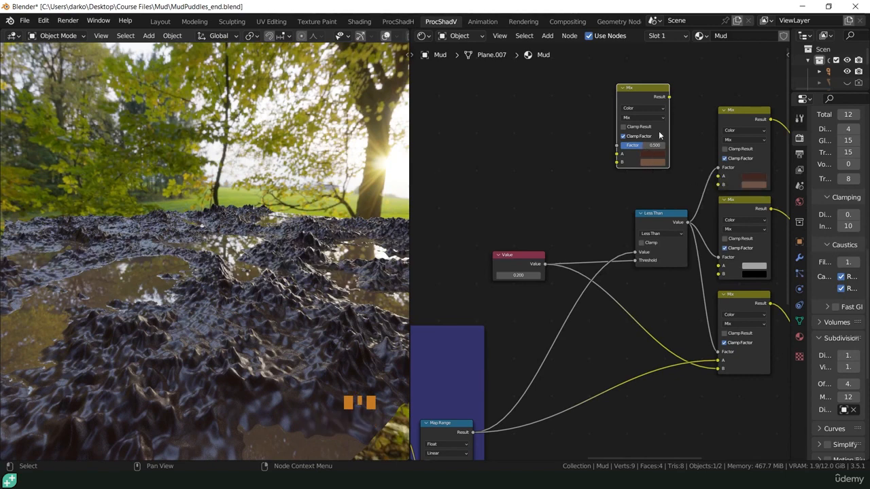
{"action": "key", "text": "shift+a"}
{"action": "mouse_move", "coordinate": [468, 210]}
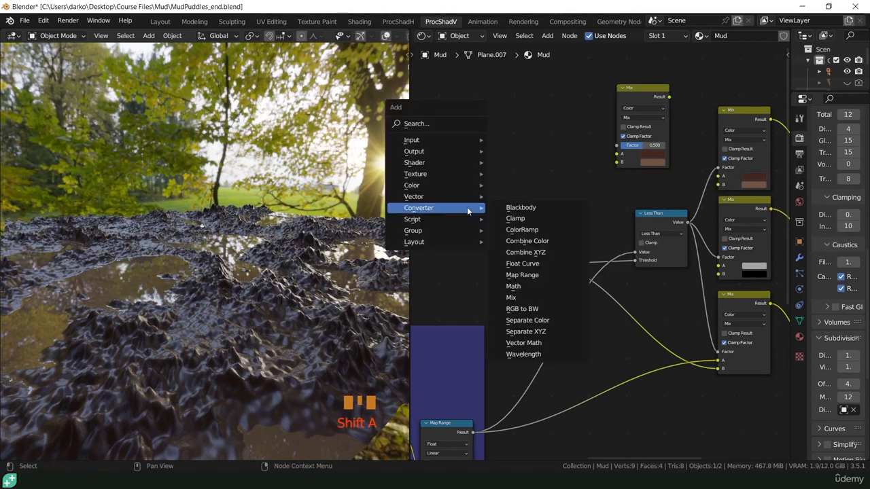
{"action": "left_click", "coordinate": [522, 229]}
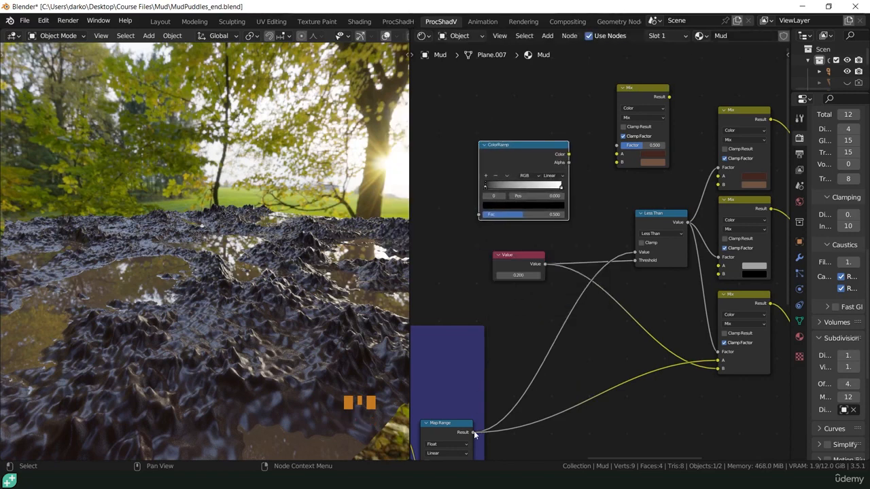
{"action": "left_click_drag", "start_coordinate": [475, 433], "coordinate": [479, 216]}
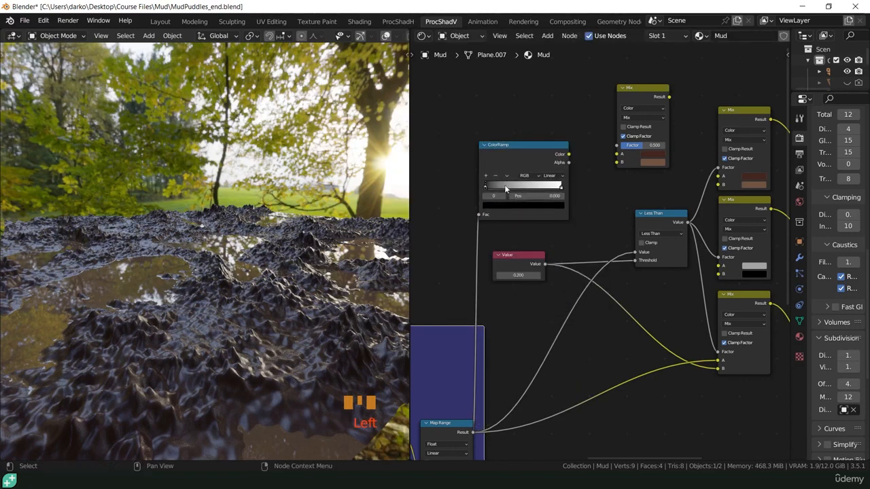
Preview the ColorRamp output on the mud plane and examine its height gradient
{"action": "left_click", "coordinate": [509, 146], "text": "ctrl+shift"}
{"action": "middle_click_drag", "start_coordinate": [241, 304], "coordinate": [148, 336]}
{"action": "scroll", "coordinate": [162, 320], "scroll_direction": "up", "scroll_amount": 2}
{"action": "scroll", "coordinate": [162, 320], "scroll_direction": "up", "scroll_amount": 1}
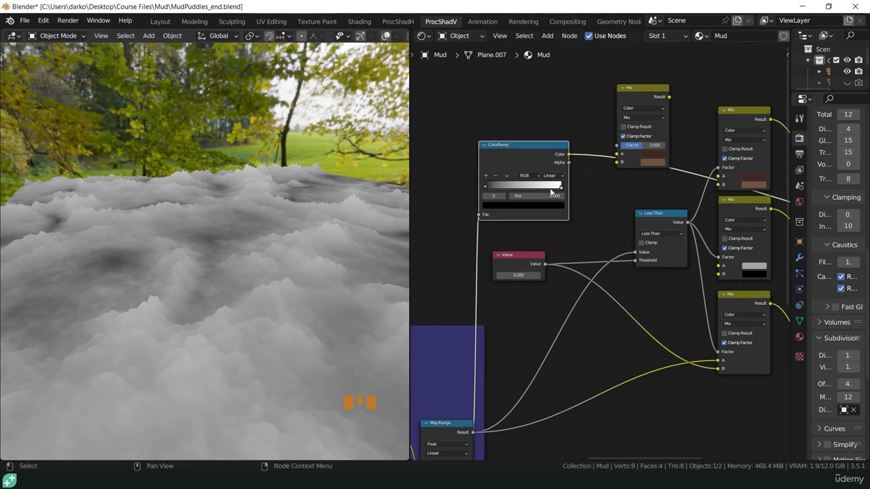
{"action": "scroll", "coordinate": [506, 188], "scroll_direction": "up", "scroll_amount": 5}
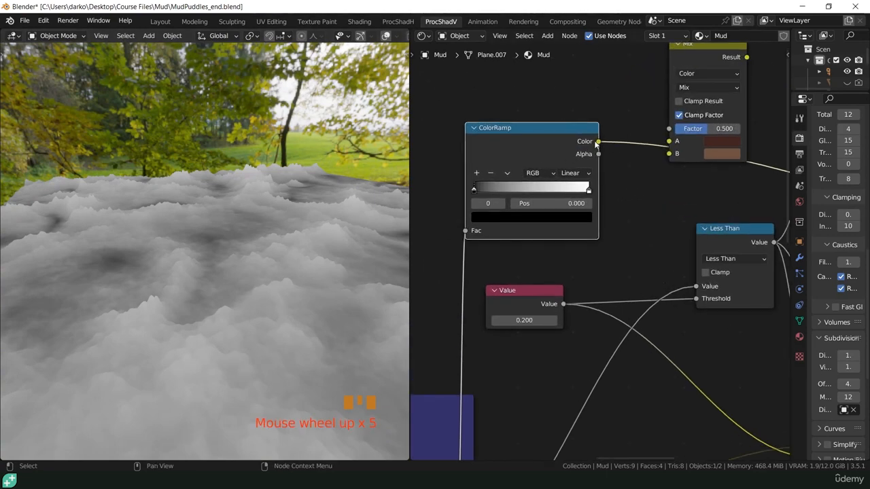
Link the ColorRamp Color to the duplicated Mix node's Factor and preview that Mix on the plane
{"action": "left_click_drag", "start_coordinate": [599, 141], "coordinate": [670, 129]}
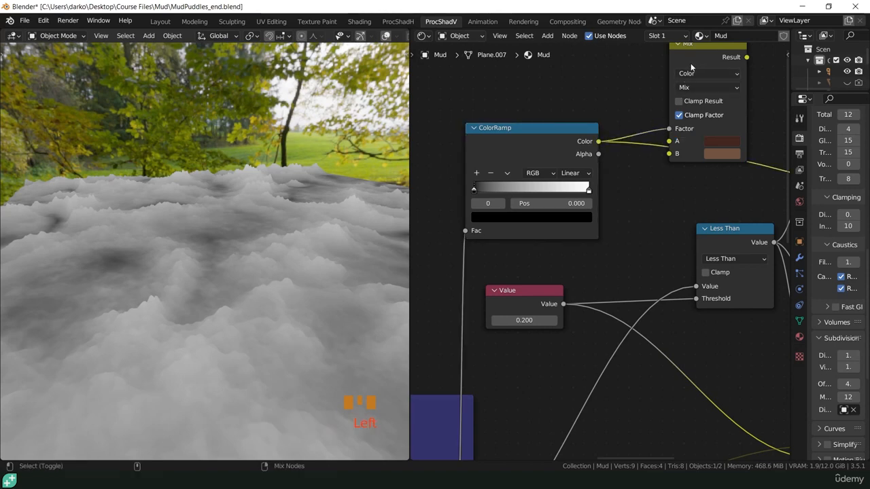
{"action": "left_click", "coordinate": [691, 60], "text": "ctrl+shift"}
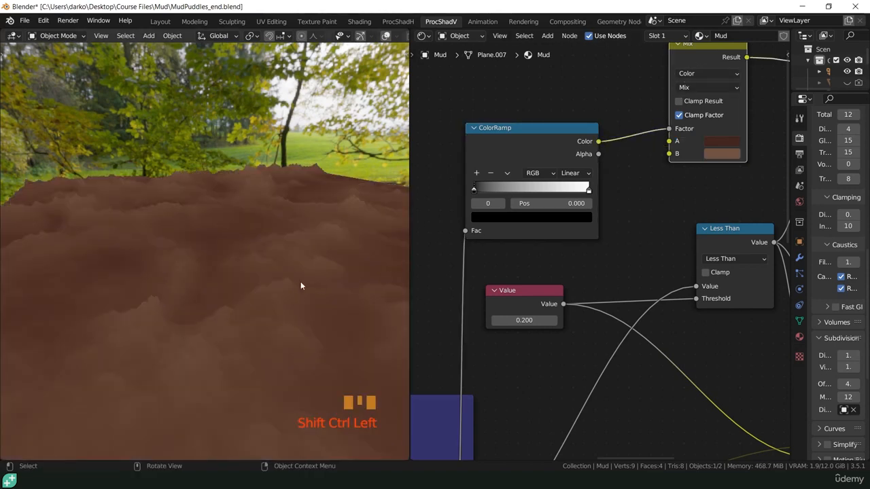
{"action": "middle_click_drag", "start_coordinate": [274, 336], "coordinate": [294, 315]}
{"action": "scroll", "coordinate": [634, 220], "scroll_direction": "down", "scroll_amount": 5}
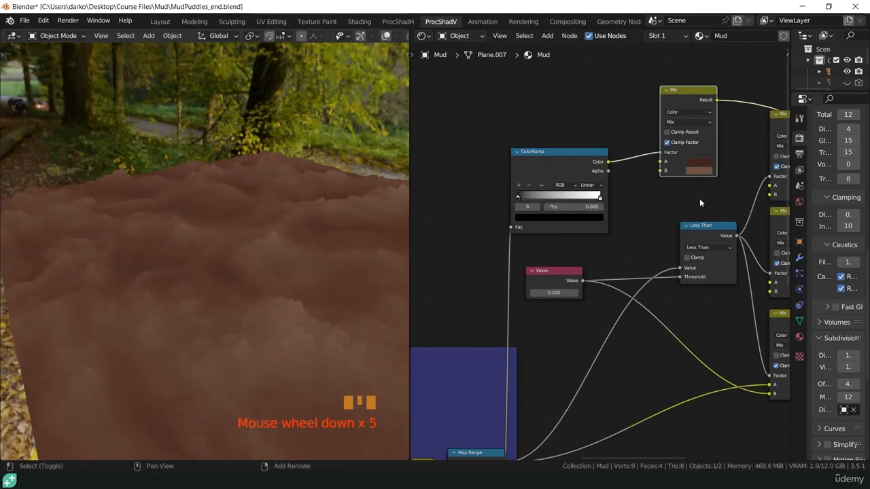
Link the duplicated Mix Result to input A of the base colour Mix and restore the Principled BSDF as the displayed shader
{"action": "middle_click_drag", "start_coordinate": [699, 199], "coordinate": [474, 253], "text": "shift"}
{"action": "left_click_drag", "start_coordinate": [498, 158], "coordinate": [551, 244]}
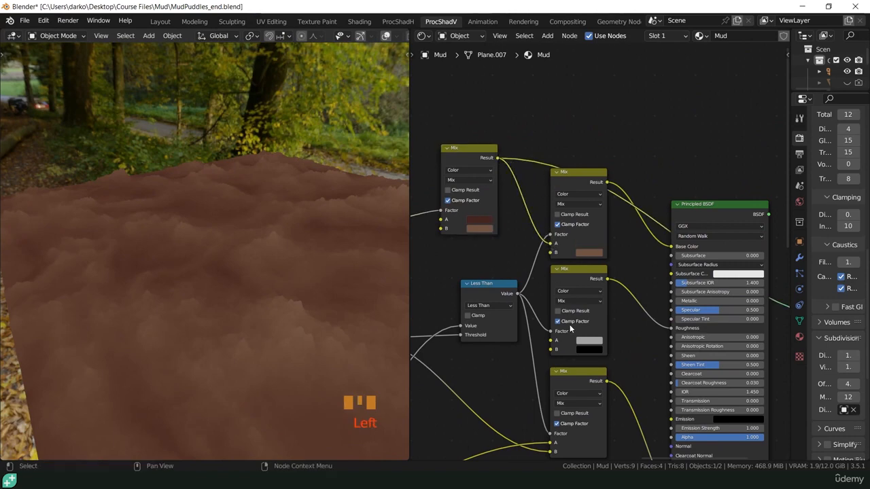
{"action": "left_click", "coordinate": [714, 215], "text": "ctrl+shift"}
{"action": "middle_click_drag", "start_coordinate": [290, 369], "coordinate": [273, 312]}
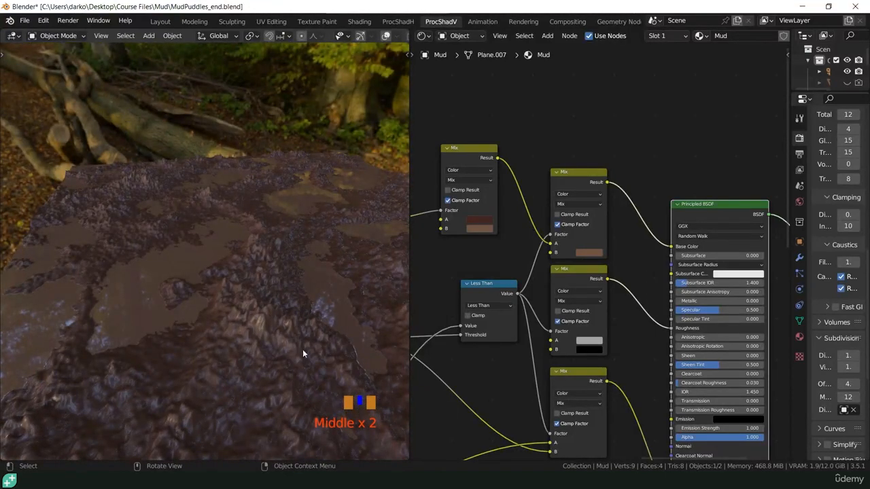
{"action": "middle_click_drag", "start_coordinate": [302, 353], "coordinate": [303, 353]}
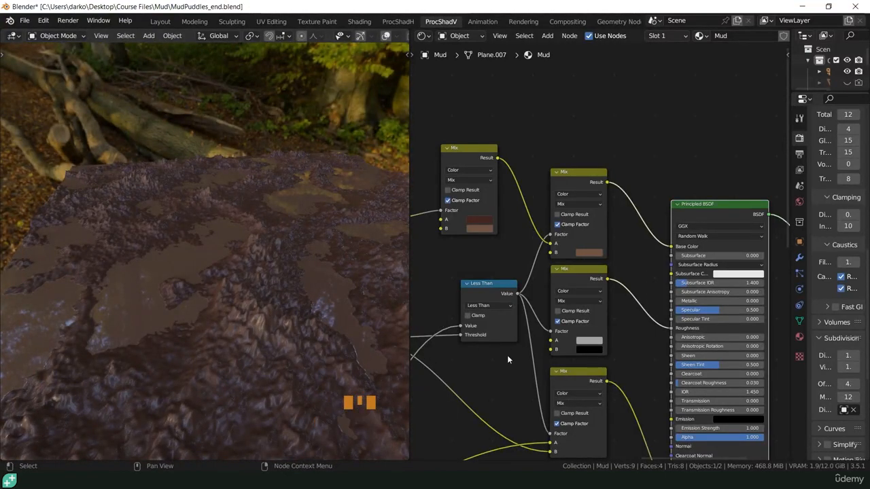
Link the ColorRamp Color to input A of the roughness Mix node and inspect the mud from several angles
{"action": "middle_click_drag", "start_coordinate": [507, 355], "coordinate": [587, 330]}
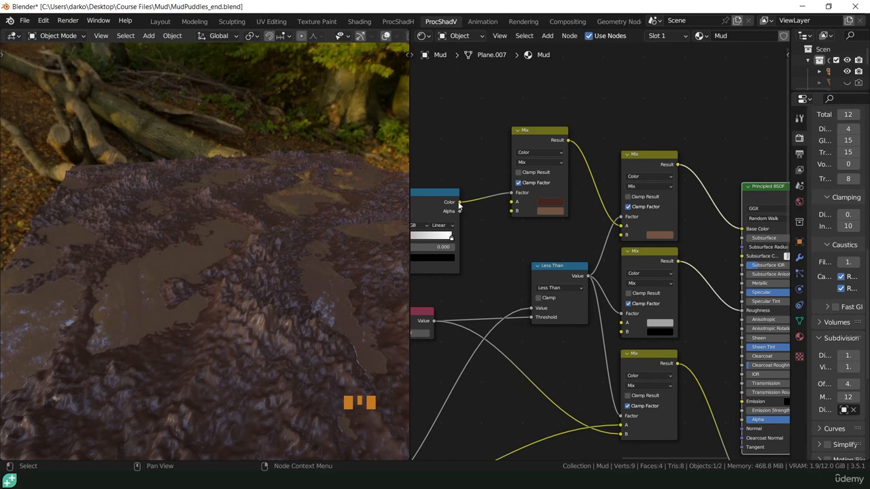
{"action": "left_click_drag", "start_coordinate": [461, 206], "coordinate": [625, 326]}
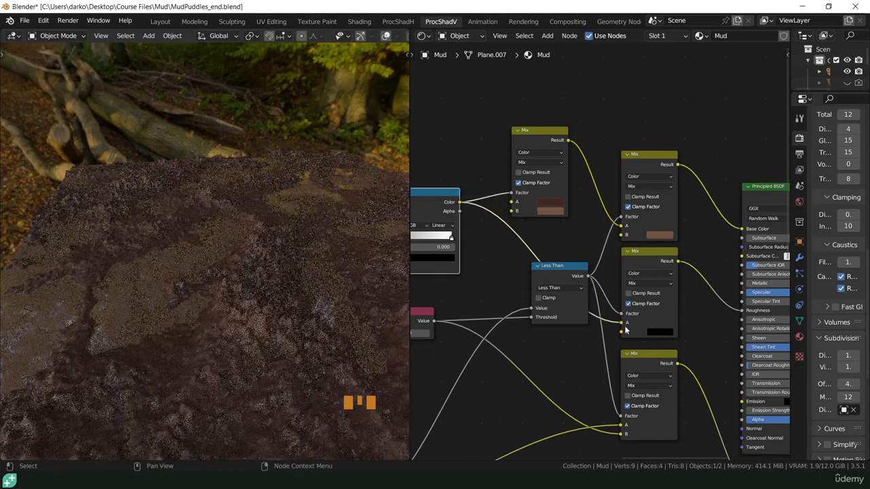
{"action": "middle_click_drag", "start_coordinate": [244, 389], "coordinate": [329, 317]}
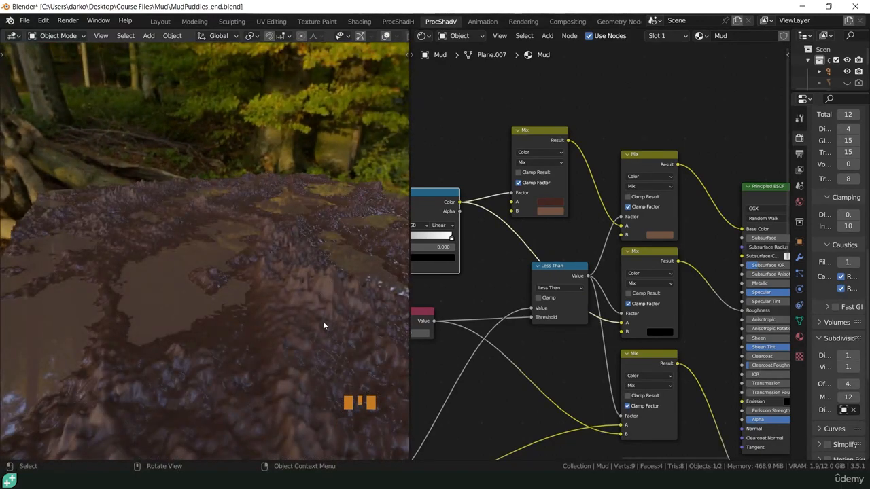
{"action": "scroll", "coordinate": [264, 334], "scroll_direction": "down", "scroll_amount": 2}
{"action": "middle_click_drag", "start_coordinate": [263, 334], "coordinate": [363, 360]}
{"action": "scroll", "coordinate": [303, 348], "scroll_direction": "down", "scroll_amount": 1}
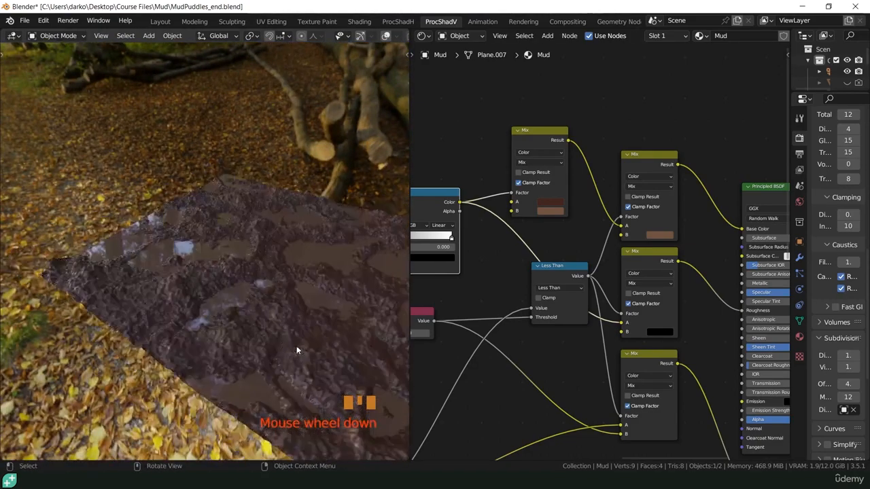
{"action": "scroll", "coordinate": [282, 346], "scroll_direction": "up", "scroll_amount": 6}
{"action": "middle_click_drag", "start_coordinate": [275, 347], "coordinate": [346, 358]}
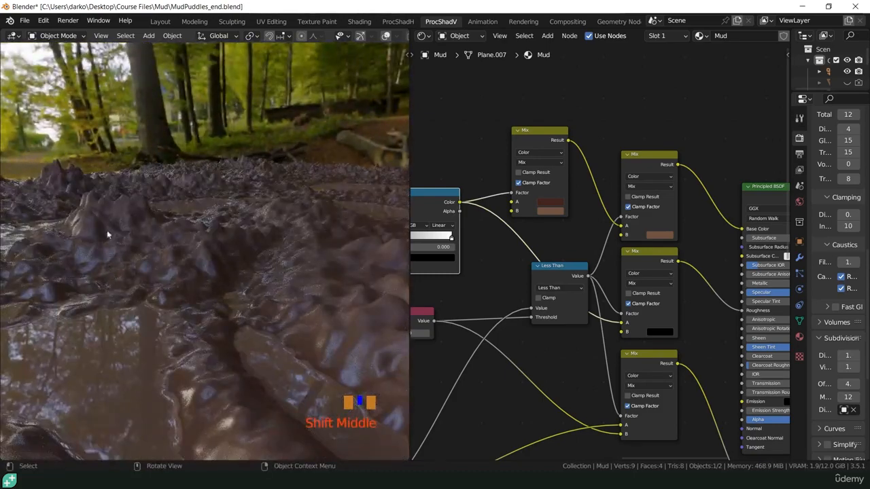
Add a Float Curve node next to the last Map Range node in the Displacement frame
{"action": "scroll", "coordinate": [476, 335], "scroll_direction": "down", "scroll_amount": 4}
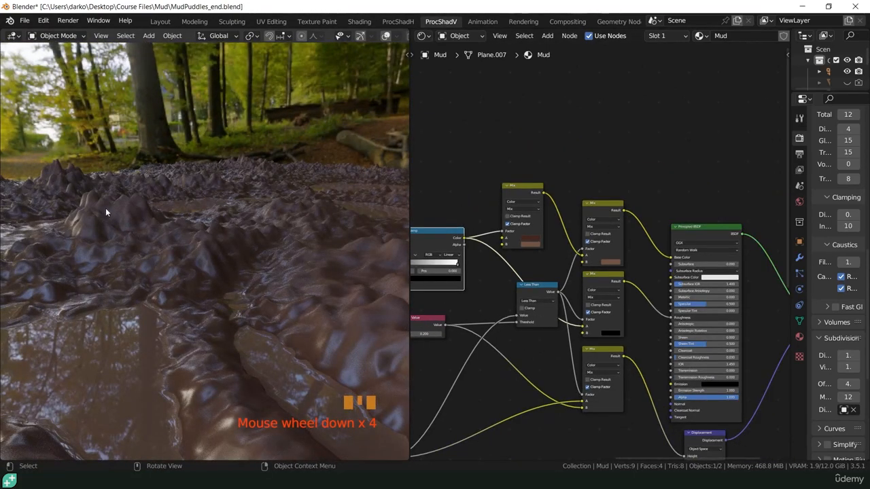
{"action": "scroll", "coordinate": [544, 369], "scroll_direction": "down", "scroll_amount": 7}
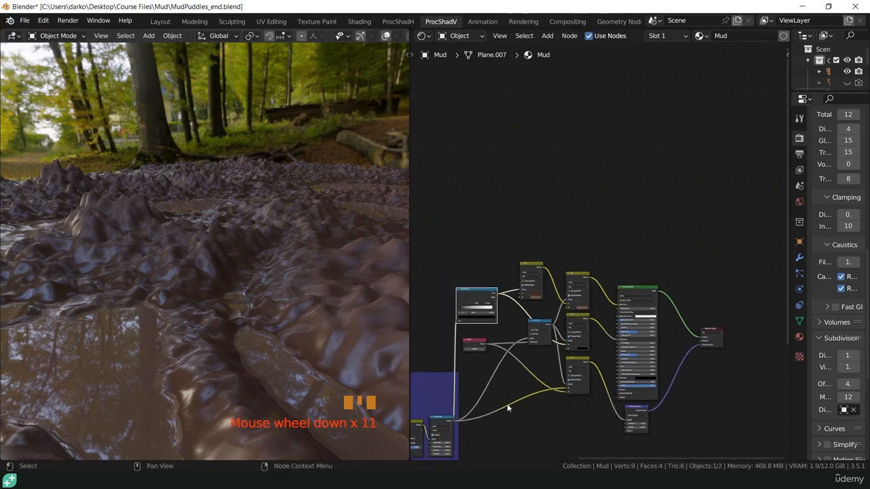
{"action": "middle_click_drag", "start_coordinate": [516, 401], "coordinate": [597, 332], "text": "shift"}
{"action": "scroll", "coordinate": [597, 332], "scroll_direction": "up", "scroll_amount": 4}
{"action": "middle_click", "coordinate": [616, 324]}
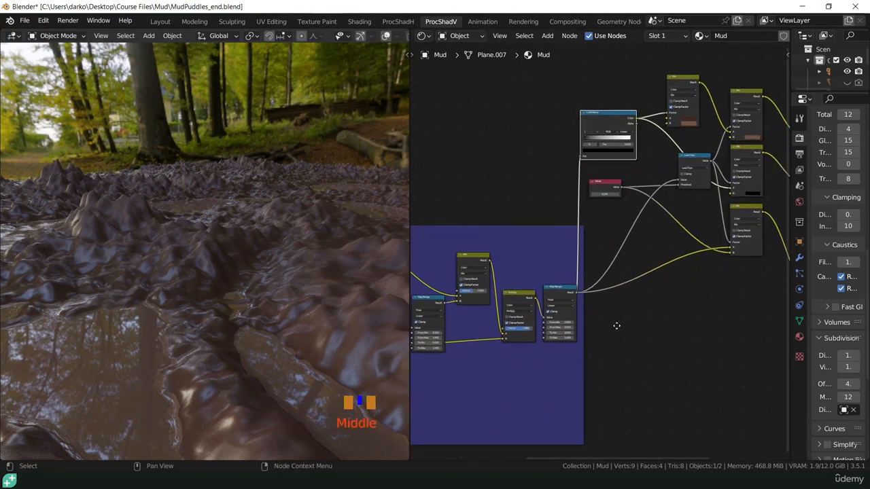
{"action": "left_click", "coordinate": [633, 356]}
{"action": "key", "text": "shift+a"}
{"action": "mouse_move", "coordinate": [635, 352]}
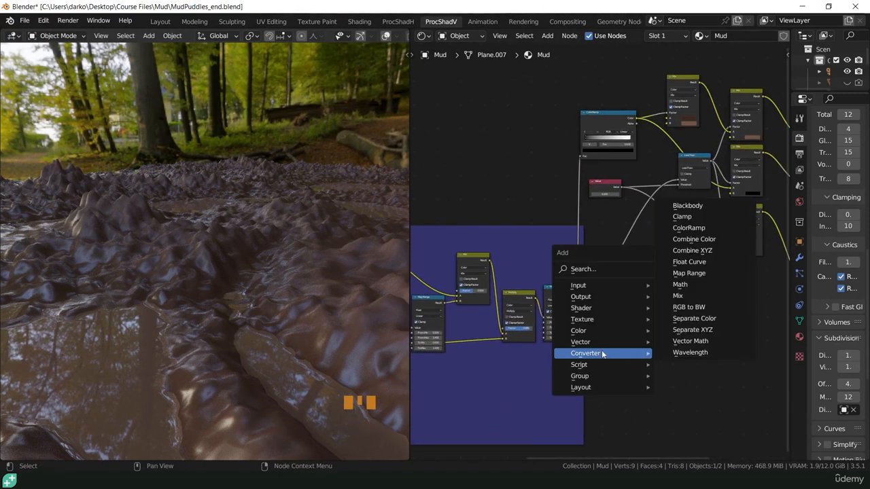
{"action": "left_click", "coordinate": [688, 263]}
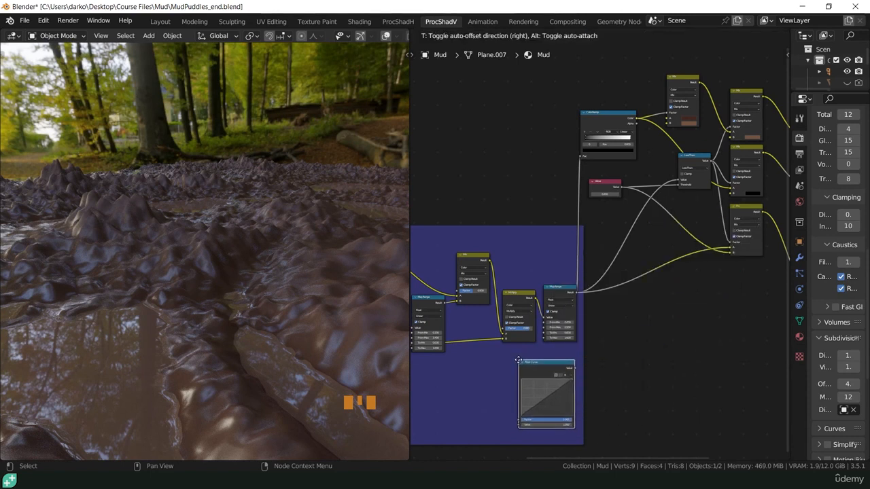
{"action": "left_click", "coordinate": [520, 361]}
{"action": "left_click_drag", "start_coordinate": [548, 363], "coordinate": [636, 346]}
{"action": "scroll", "coordinate": [617, 315], "scroll_direction": "up", "scroll_amount": 7}
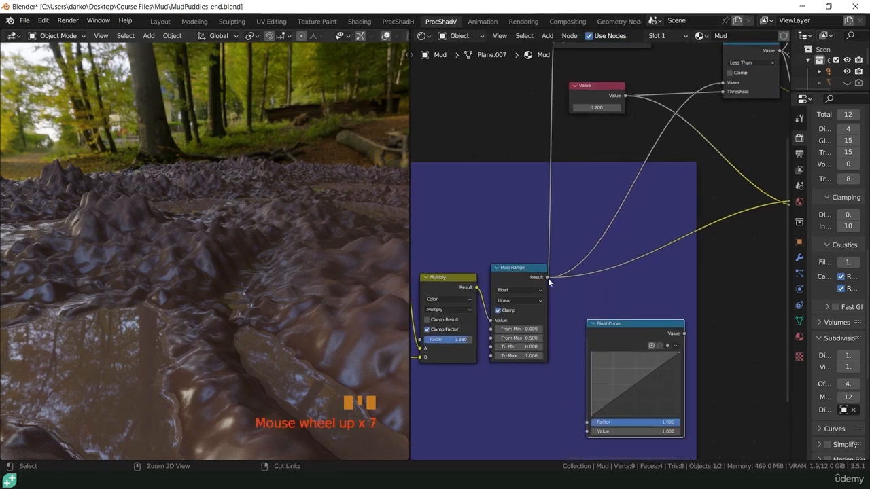
Transfer the Map Range Result's outgoing links to the Float Curve's Value output, and connect Map Range Result to the Float Curve's Value input
{"action": "left_click_drag", "start_coordinate": [548, 278], "coordinate": [617, 242], "text": "ctrl"}
{"action": "left_click_drag", "start_coordinate": [547, 279], "coordinate": [555, 287]}
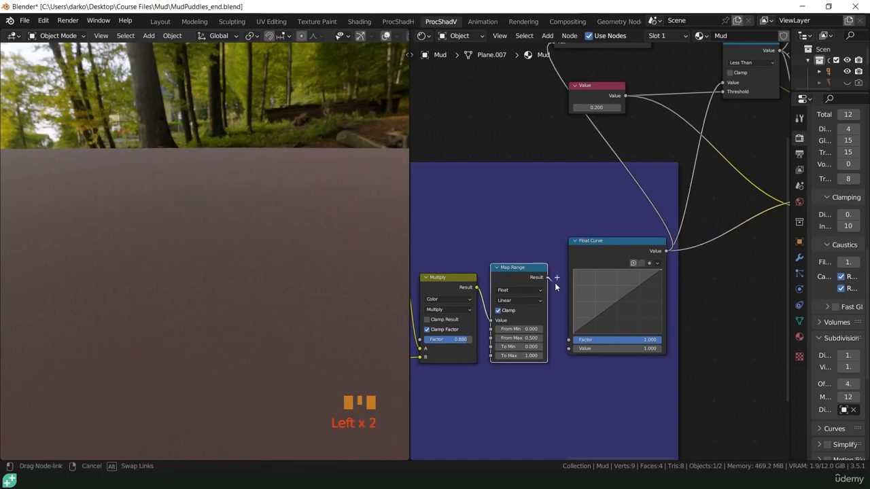
{"action": "left_click_drag", "start_coordinate": [572, 333], "coordinate": [571, 349]}
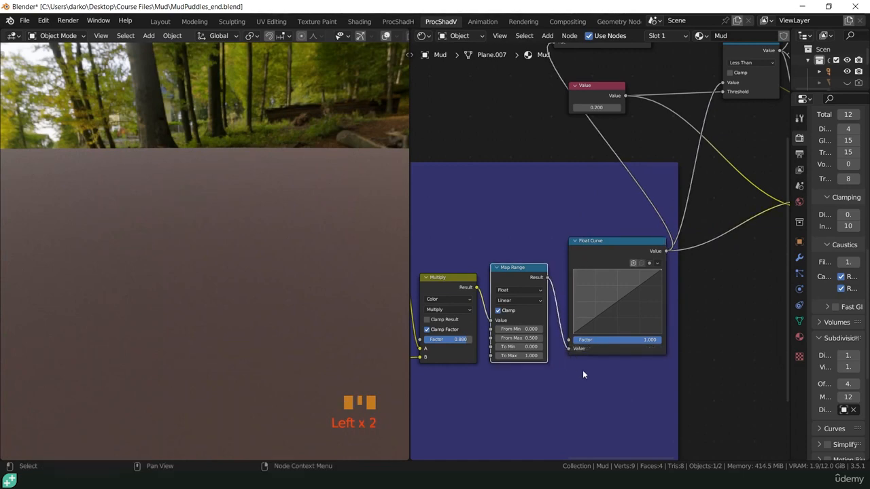
Examine the displaced mud's height profile up close from the front view
{"action": "middle_click_drag", "start_coordinate": [148, 271], "coordinate": [268, 286], "text": "shift"}
{"action": "key", "text": "KP_1"}
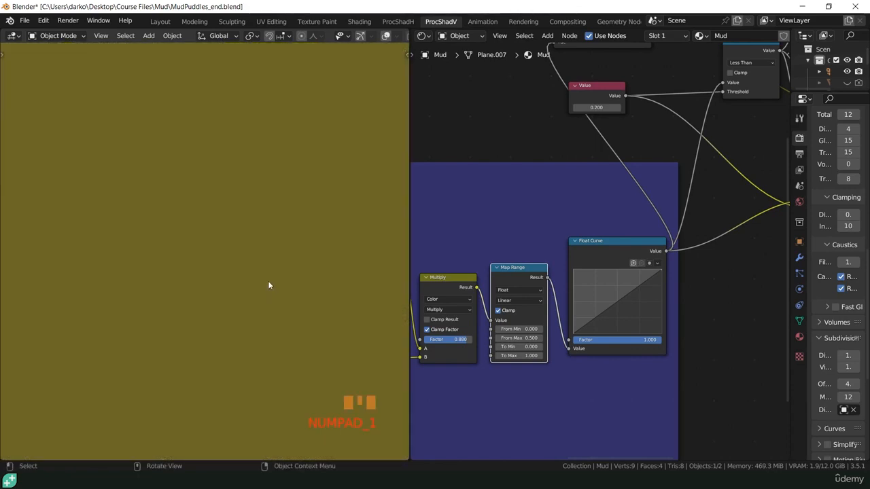
{"action": "scroll", "coordinate": [258, 278], "scroll_direction": "down", "scroll_amount": 3}
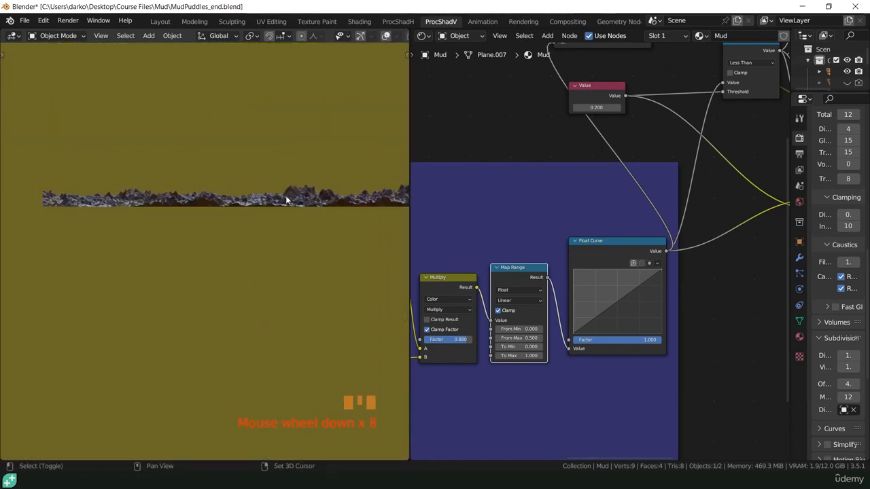
{"action": "middle_click_drag", "start_coordinate": [286, 196], "coordinate": [151, 296], "text": "shift"}
{"action": "scroll", "coordinate": [279, 278], "scroll_direction": "up", "scroll_amount": 10}
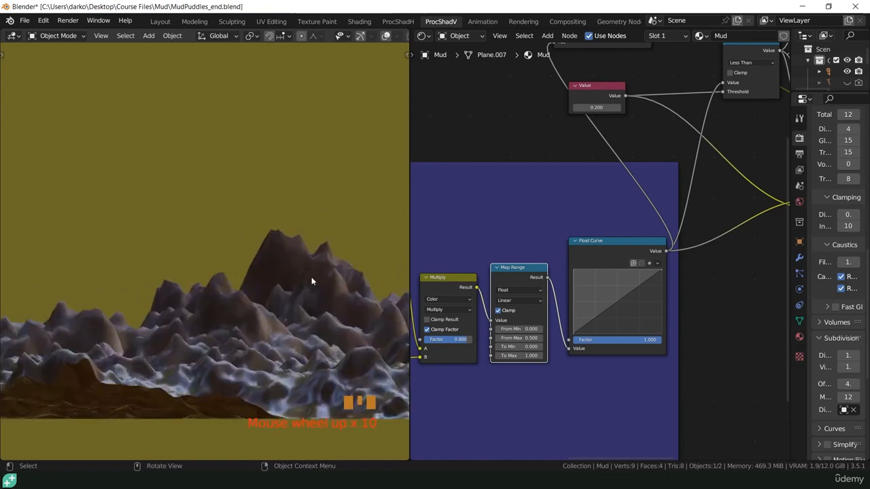
{"action": "middle_click_drag", "start_coordinate": [308, 276], "coordinate": [212, 223], "text": "shift"}
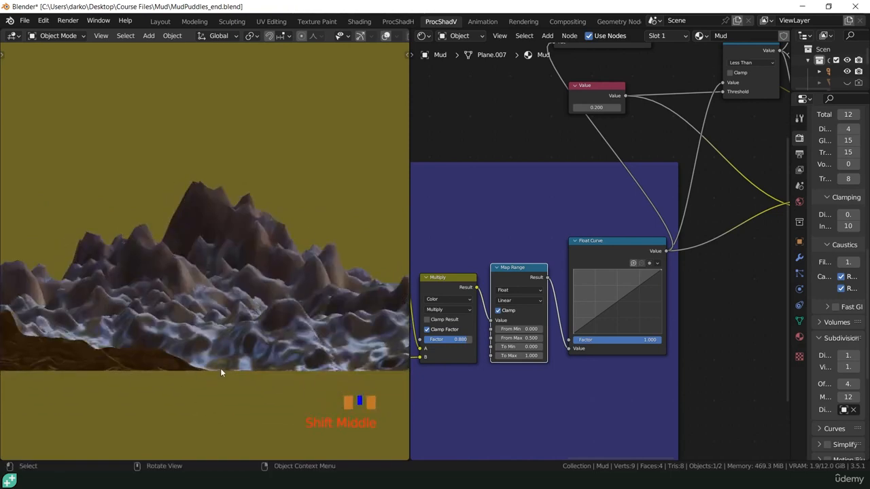
{"action": "scroll", "coordinate": [247, 351], "scroll_direction": "down", "scroll_amount": 10}
{"action": "scroll", "coordinate": [247, 352], "scroll_direction": "up", "scroll_amount": 10}
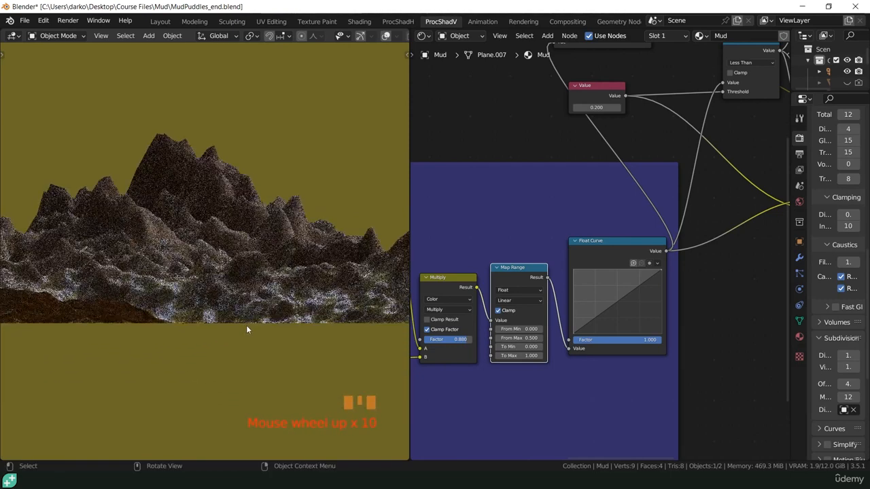
{"action": "scroll", "coordinate": [247, 329], "scroll_direction": "up", "scroll_amount": 2}
{"action": "middle_click_drag", "start_coordinate": [247, 329], "coordinate": [268, 368], "text": "shift"}
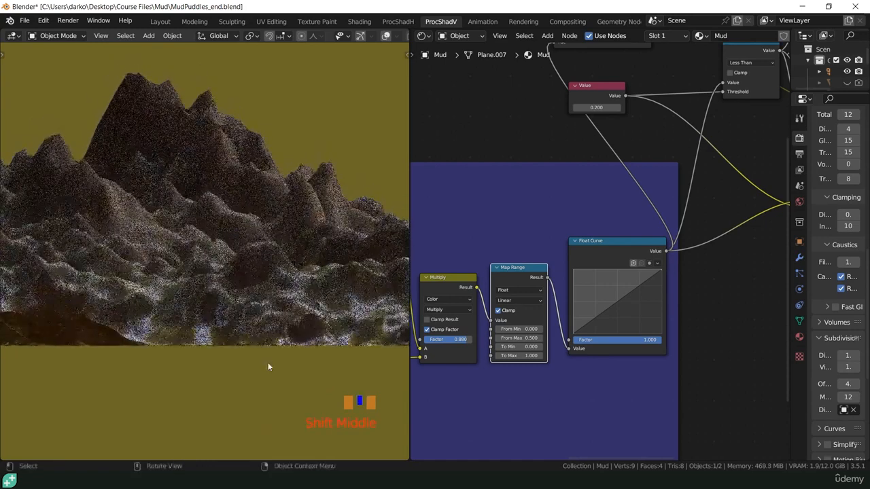
{"action": "middle_click_drag", "start_coordinate": [245, 324], "coordinate": [275, 372], "text": "shift"}
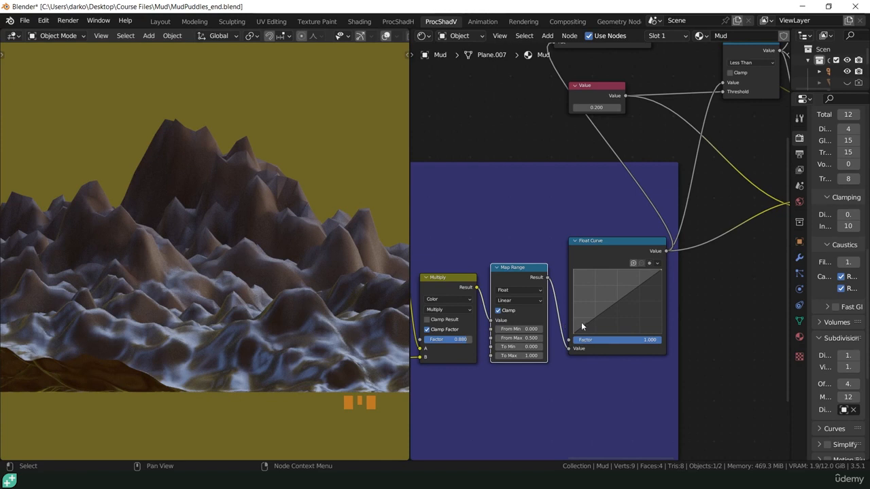
Try raising the Float Curve's start point to 0.2750 and 0.9950, and return it to 0.0000
{"action": "scroll", "coordinate": [581, 322], "scroll_direction": "up", "scroll_amount": 3}
{"action": "middle_click_drag", "start_coordinate": [575, 334], "coordinate": [531, 304], "text": "shift"}
{"action": "scroll", "coordinate": [531, 302], "scroll_direction": "up", "scroll_amount": 2}
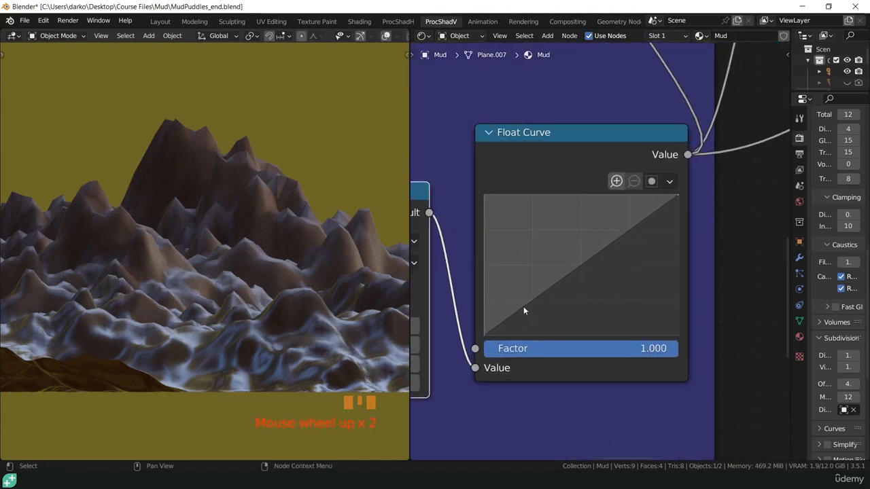
{"action": "scroll", "coordinate": [523, 311], "scroll_direction": "up", "scroll_amount": 2}
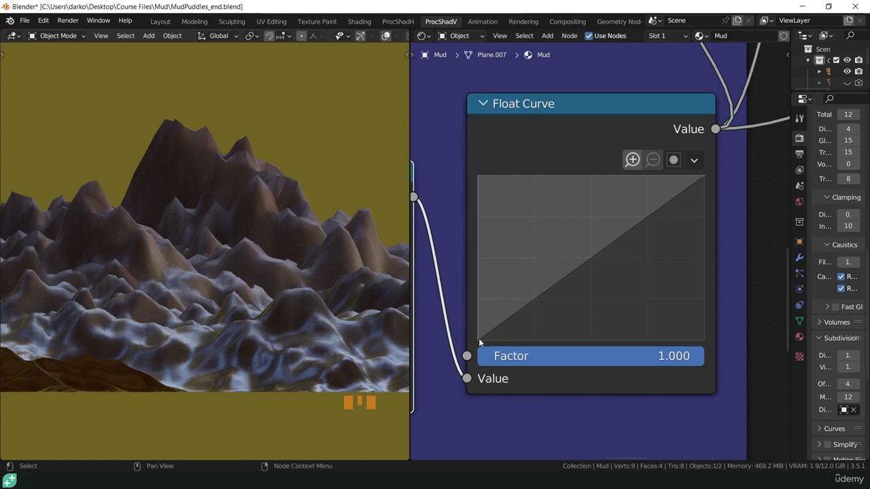
{"action": "left_click_drag", "start_coordinate": [478, 338], "coordinate": [479, 294]}
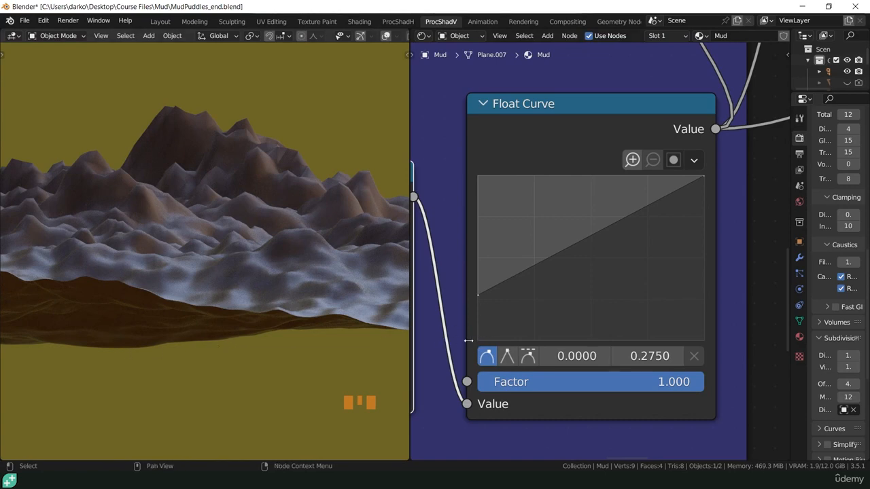
{"action": "left_click_drag", "start_coordinate": [479, 293], "coordinate": [481, 194]}
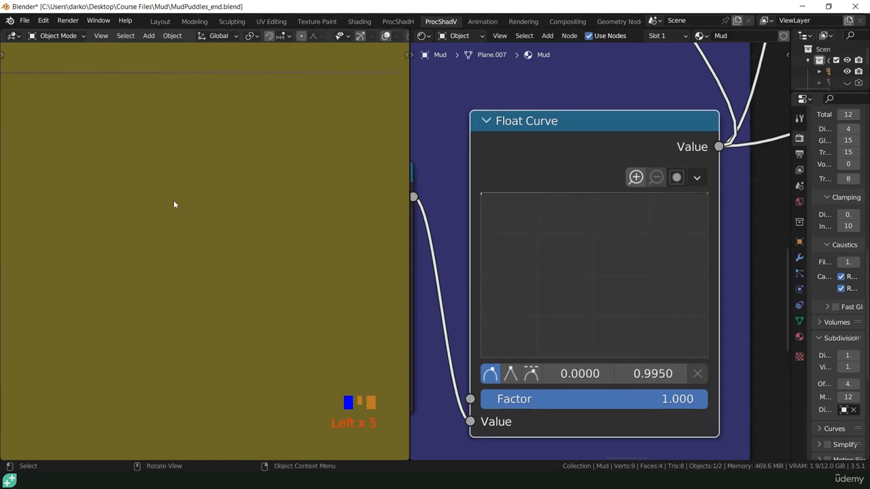
{"action": "left_click_drag", "start_coordinate": [481, 192], "coordinate": [467, 359]}
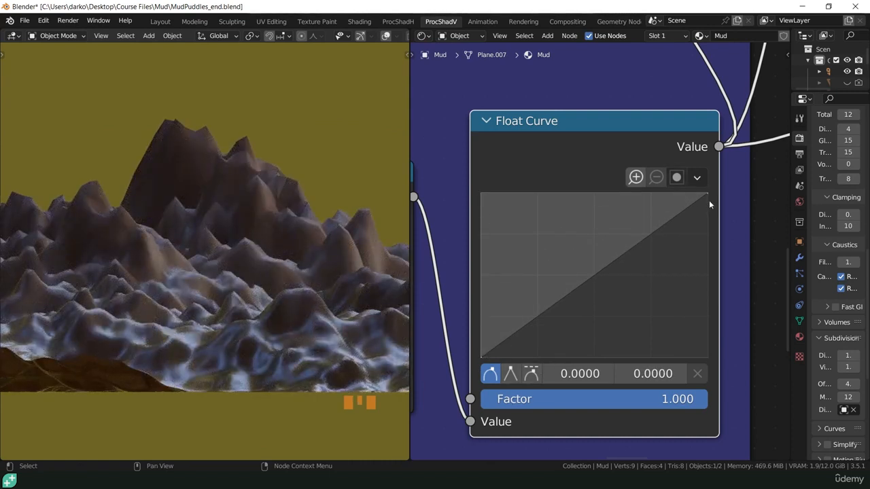
Try lowering the Float Curve's end point to 0.7500 and 0.5050, and return it to 1.0000
{"action": "left_click_drag", "start_coordinate": [707, 192], "coordinate": [708, 236]}
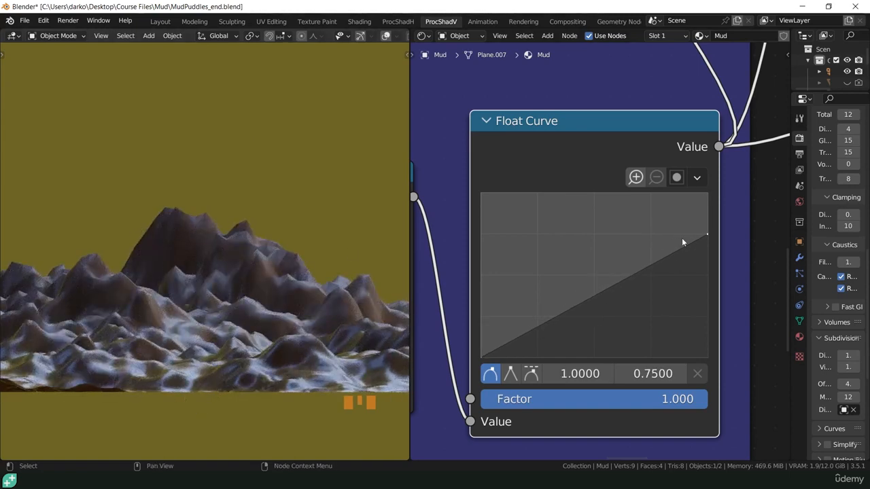
{"action": "left_click_drag", "start_coordinate": [707, 235], "coordinate": [707, 322]}
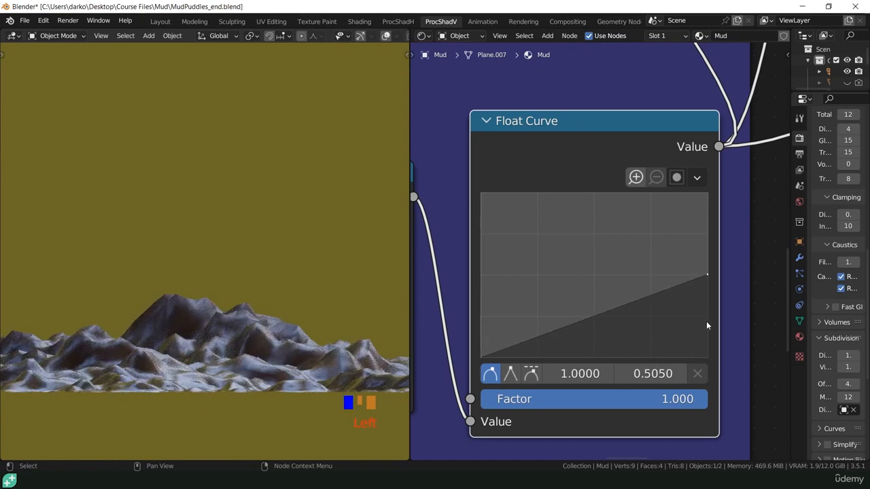
{"action": "left_click_drag", "start_coordinate": [707, 277], "coordinate": [707, 193]}
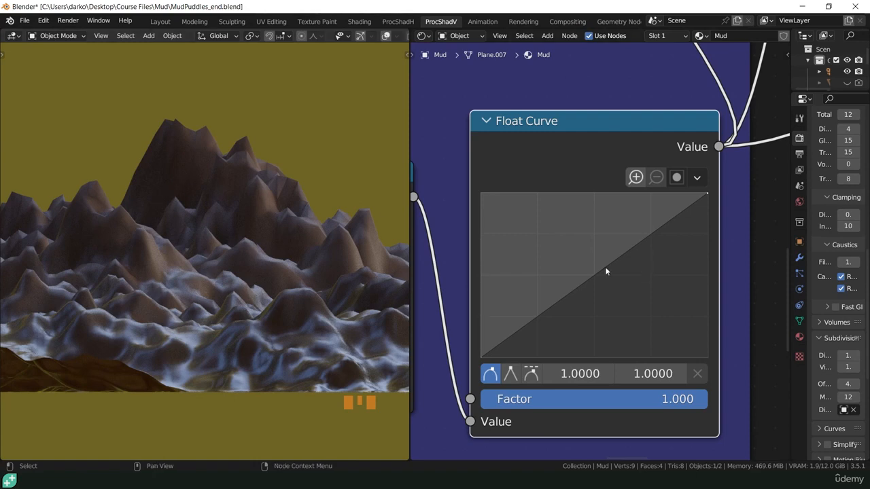
Add a curve point at about 0.749, 0.755 and lower the Float Curve's end point to 0.8300 to flatten the peaks
{"action": "left_click", "coordinate": [651, 232]}
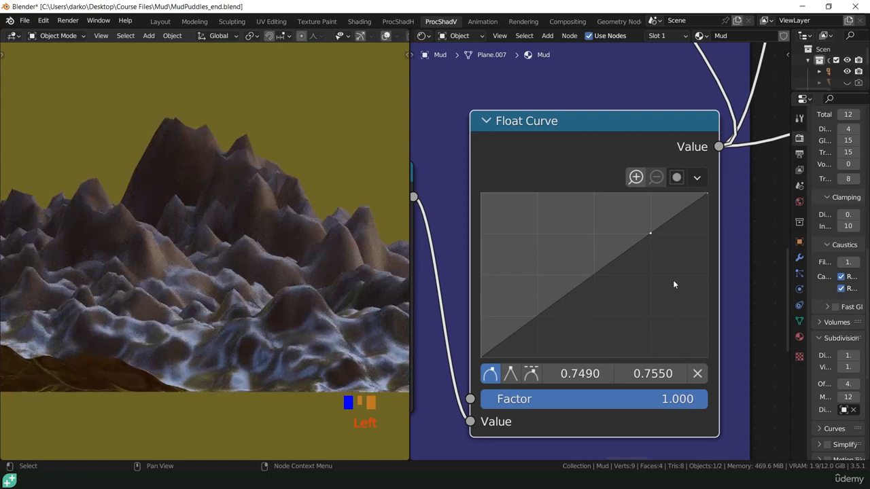
{"action": "left_click", "coordinate": [491, 376]}
{"action": "left_click_drag", "start_coordinate": [707, 193], "coordinate": [706, 221]}
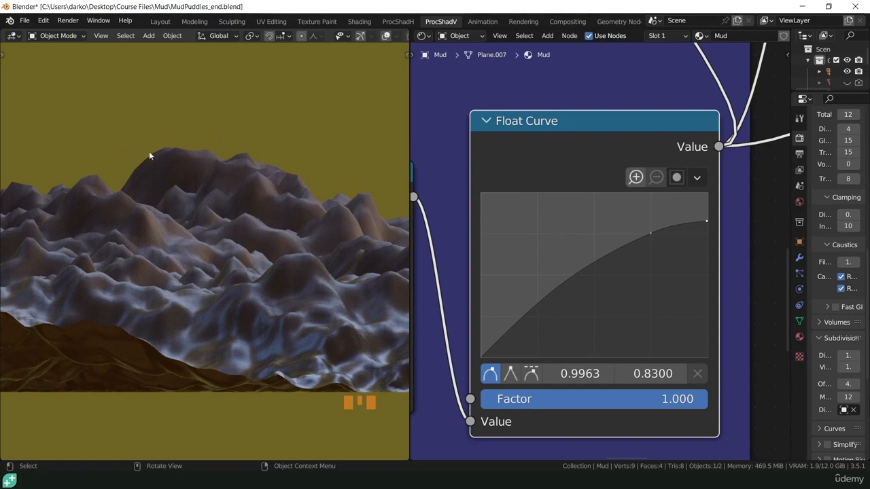
Inspect the flattened mud peaks and puddles from a perspective view
{"action": "middle_click_drag", "start_coordinate": [369, 225], "coordinate": [288, 288]}
{"action": "scroll", "coordinate": [217, 340], "scroll_direction": "down", "scroll_amount": 2}
{"action": "scroll", "coordinate": [301, 297], "scroll_direction": "down", "scroll_amount": 1, "text": "shift"}
{"action": "scroll", "coordinate": [246, 353], "scroll_direction": "up", "scroll_amount": 2}
{"action": "scroll", "coordinate": [246, 353], "scroll_direction": "up", "scroll_amount": 3}
{"action": "scroll", "coordinate": [197, 181], "scroll_direction": "down", "scroll_amount": 1}
{"action": "scroll", "coordinate": [198, 182], "scroll_direction": "down", "scroll_amount": 3}
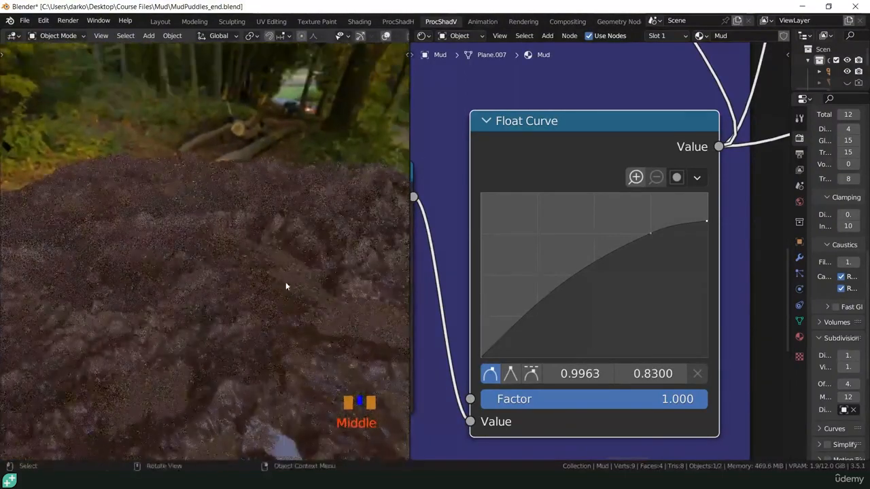
{"action": "scroll", "coordinate": [239, 317], "scroll_direction": "up", "scroll_amount": 2}
{"action": "scroll", "coordinate": [326, 258], "scroll_direction": "down", "scroll_amount": 1}
Add a Float Curve midpoint at about 0.502, 0.505, lower the upper point slightly, and move the end point to 0.9854, 0.7050
{"action": "scroll", "coordinate": [680, 211], "scroll_direction": "up", "scroll_amount": 3}
{"action": "scroll", "coordinate": [649, 237], "scroll_direction": "up", "scroll_amount": 3}
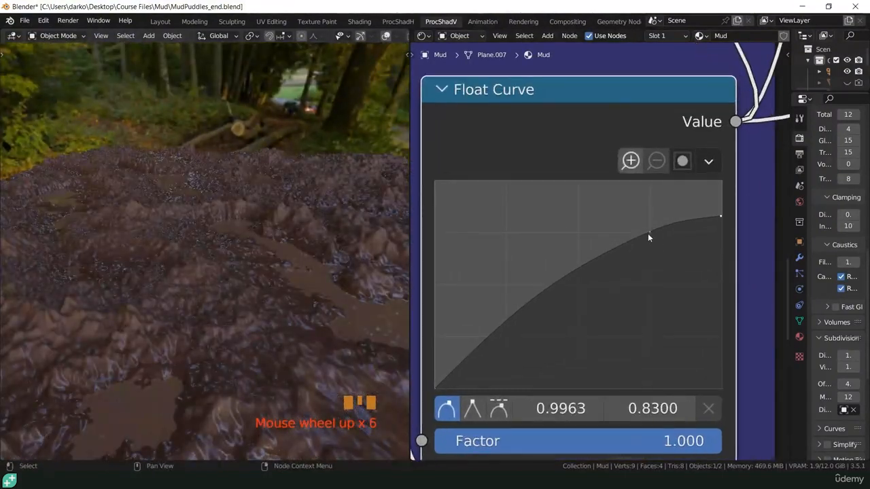
{"action": "left_click", "coordinate": [572, 272]}
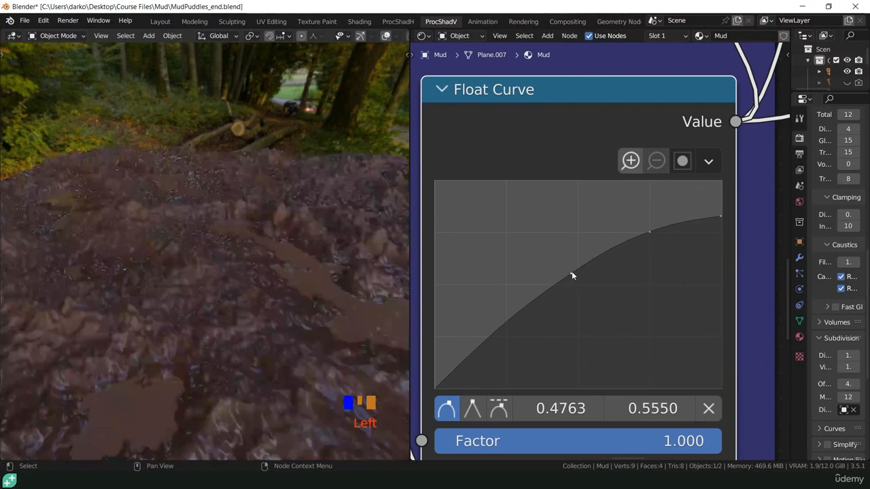
{"action": "mouse_move", "coordinate": [572, 272]}
{"action": "left_mouse_down"}
{"action": "mouse_move", "coordinate": [579, 272]}
{"action": "mouse_move", "coordinate": [561, 264]}
{"action": "mouse_move", "coordinate": [540, 286]}
{"action": "mouse_move", "coordinate": [569, 304]}
{"action": "mouse_move", "coordinate": [553, 298]}
{"action": "mouse_move", "coordinate": [577, 285]}
{"action": "left_mouse_up"}
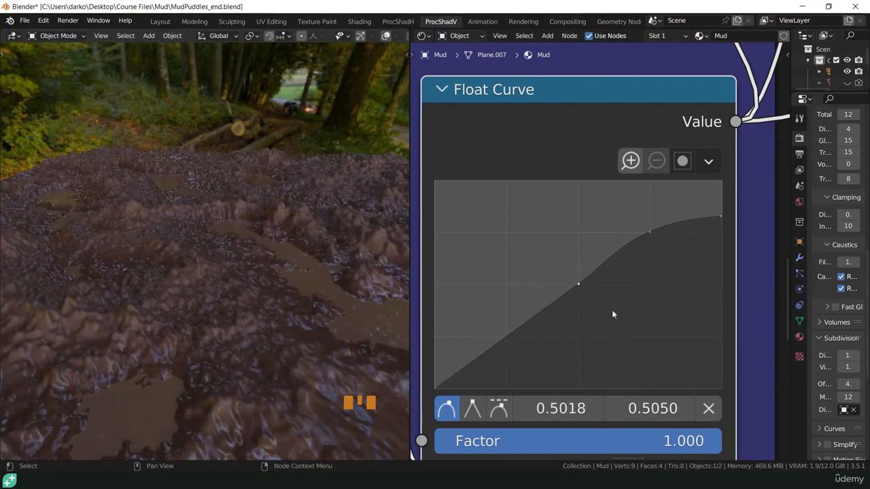
{"action": "left_click_drag", "start_coordinate": [648, 234], "coordinate": [642, 249]}
{"action": "left_click_drag", "start_coordinate": [726, 219], "coordinate": [722, 247]}
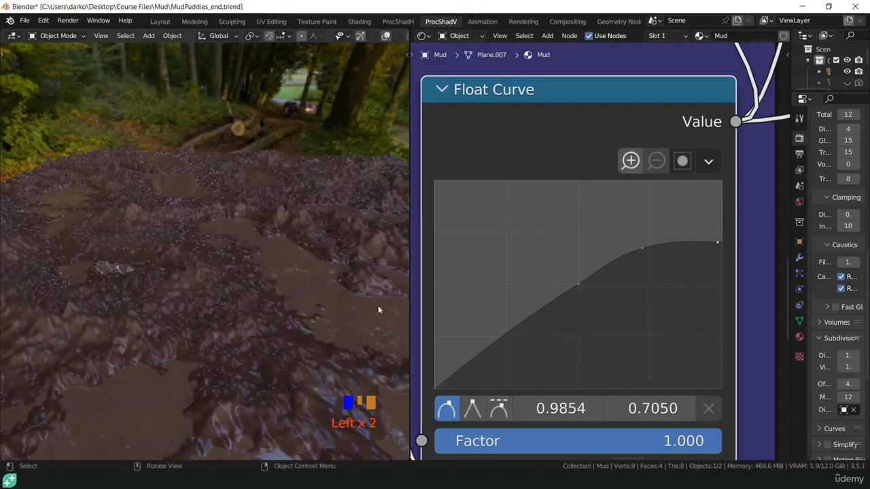
Inspect the reshaped mud and puddles from several angles and review the node tree around the Displacement frame
{"action": "middle_click_drag", "start_coordinate": [378, 306], "coordinate": [330, 334]}
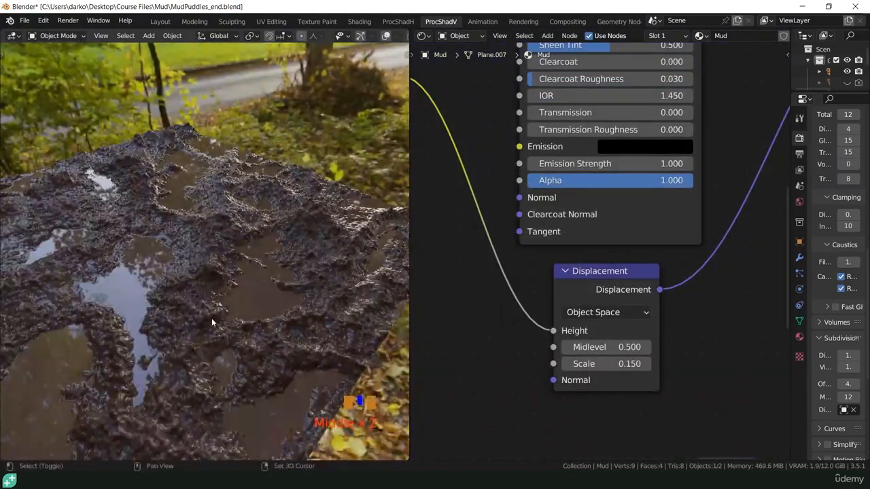
{"action": "middle_click_drag", "start_coordinate": [211, 318], "coordinate": [323, 343], "text": "shift"}
{"action": "scroll", "coordinate": [493, 331], "scroll_direction": "down", "scroll_amount": 5}
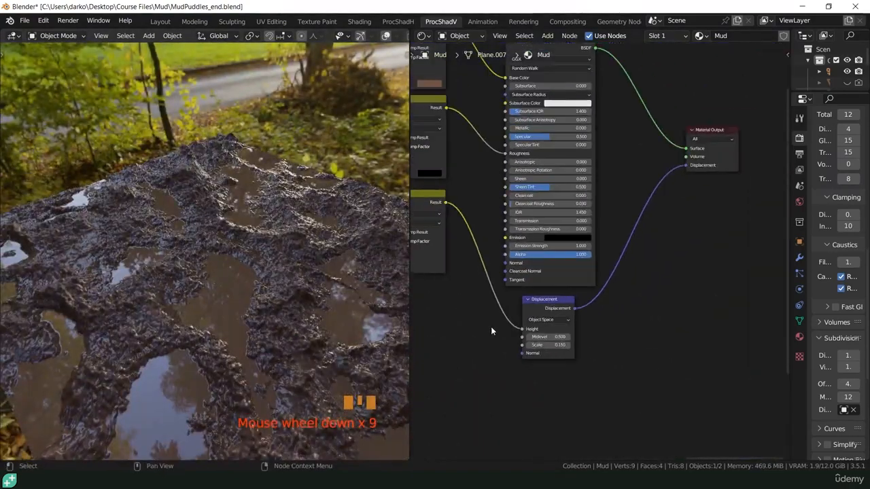
{"action": "middle_click_drag", "start_coordinate": [492, 331], "coordinate": [676, 265], "text": "shift"}
{"action": "scroll", "coordinate": [653, 369], "scroll_direction": "down", "scroll_amount": 4}
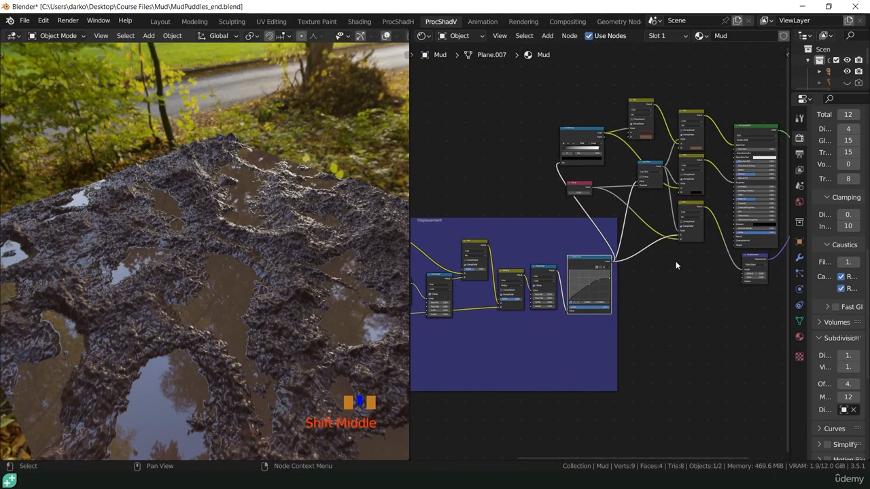
{"action": "middle_click_drag", "start_coordinate": [181, 316], "coordinate": [217, 338]}
{"action": "scroll", "coordinate": [216, 335], "scroll_direction": "up", "scroll_amount": 6}
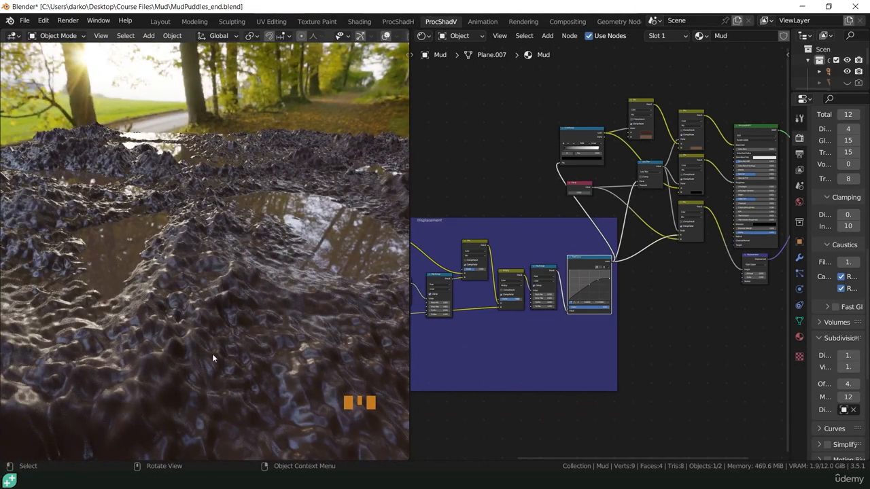
{"action": "scroll", "coordinate": [681, 327], "scroll_direction": "down", "scroll_amount": 4}
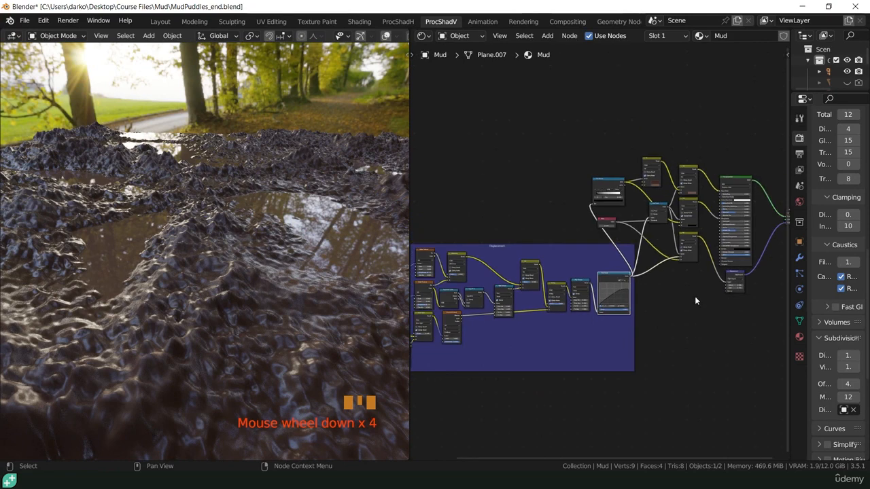
Add a Noise Texture node in the empty area below the Mix node that feeds the Displacement height
{"action": "middle_click_drag", "start_coordinate": [695, 296], "coordinate": [550, 333]}
{"action": "scroll", "coordinate": [635, 340], "scroll_direction": "up", "scroll_amount": 6}
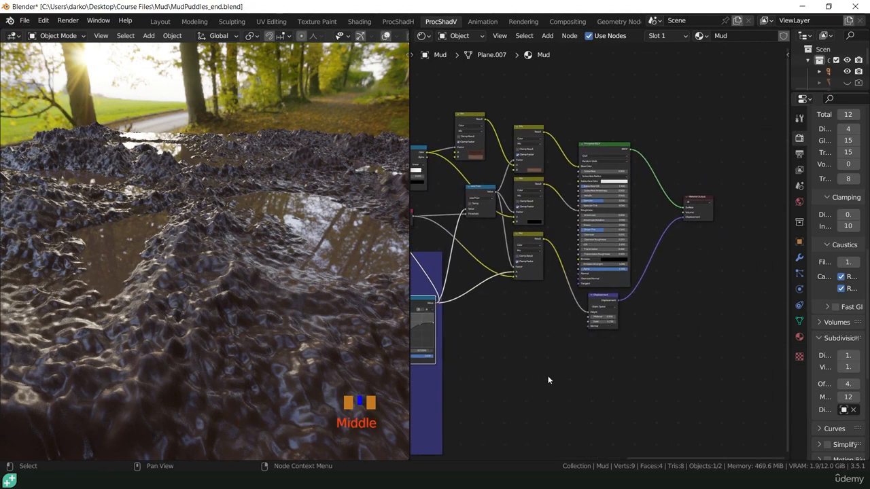
{"action": "middle_click_drag", "start_coordinate": [545, 372], "coordinate": [528, 358]}
{"action": "left_click", "coordinate": [520, 349]}
{"action": "key", "text": "shift+a"}
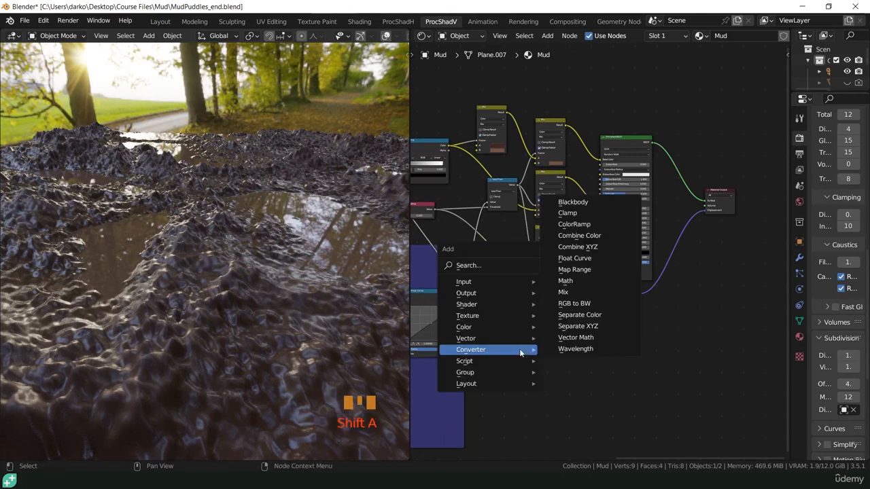
{"action": "mouse_move", "coordinate": [506, 316]}
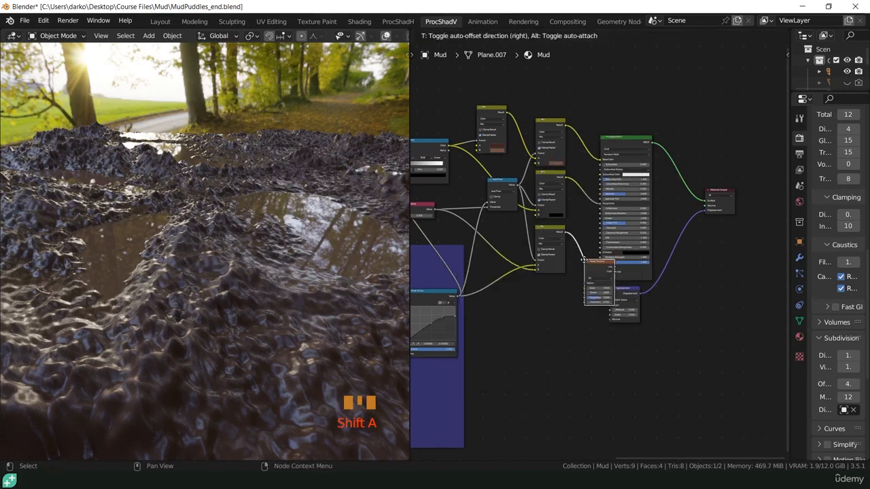
{"action": "left_click", "coordinate": [595, 302]}
{"action": "left_click", "coordinate": [537, 333]}
Link the Texture Coordinate node inside the Displacement frame to the new Noise Texture's Vector input
{"action": "scroll", "coordinate": [509, 399], "scroll_direction": "down", "scroll_amount": 6}
{"action": "middle_click_drag", "start_coordinate": [509, 399], "coordinate": [567, 351]}
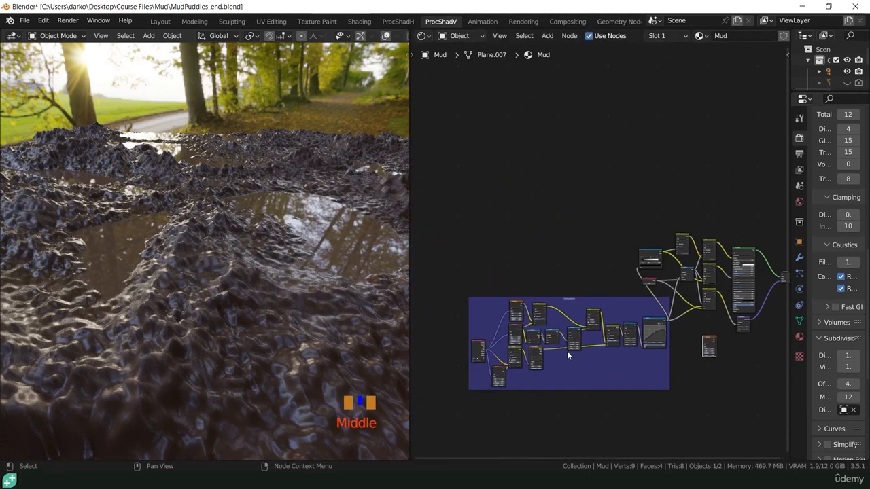
{"action": "scroll", "coordinate": [486, 351], "scroll_direction": "up", "scroll_amount": 3}
{"action": "left_click_drag", "start_coordinate": [476, 353], "coordinate": [751, 349]}
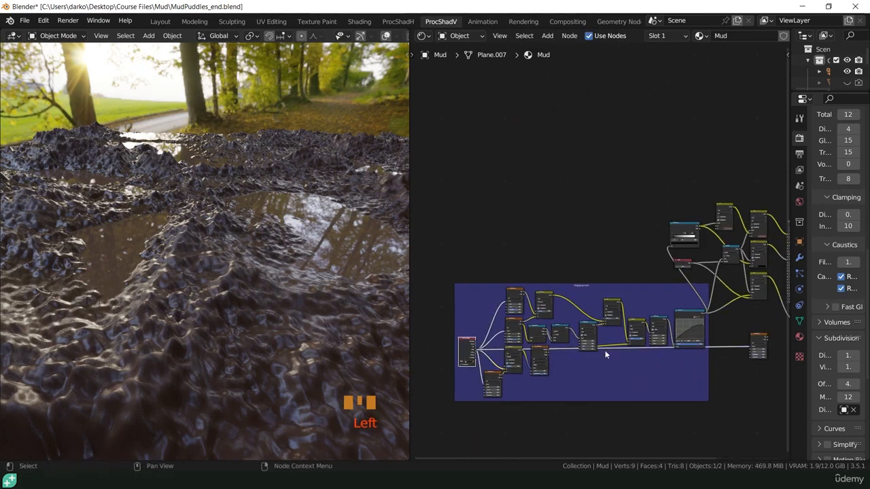
Widen the node editor and preview the new Noise Texture on the mud surface
{"action": "left_click_drag", "start_coordinate": [409, 175], "coordinate": [191, 175]}
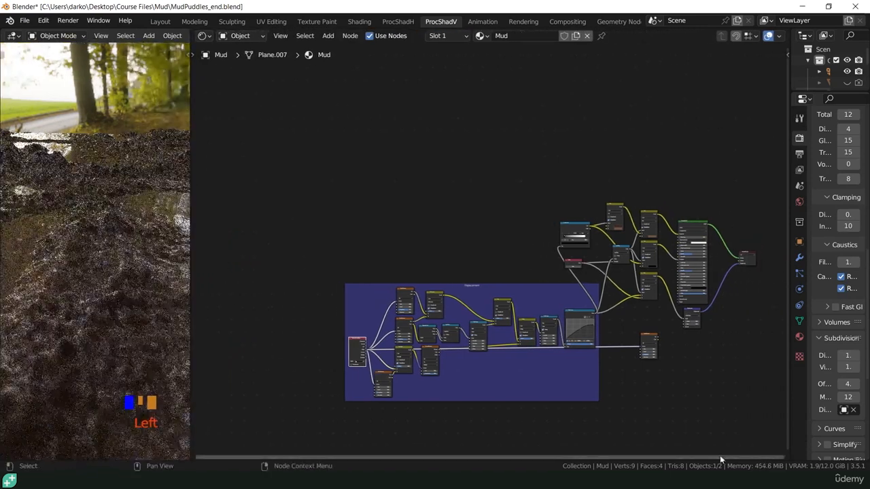
{"action": "scroll", "coordinate": [529, 324], "scroll_direction": "up", "scroll_amount": 5}
{"action": "scroll", "coordinate": [530, 325], "scroll_direction": "up", "scroll_amount": 4}
{"action": "middle_click_drag", "start_coordinate": [530, 325], "coordinate": [545, 247], "text": "shift"}
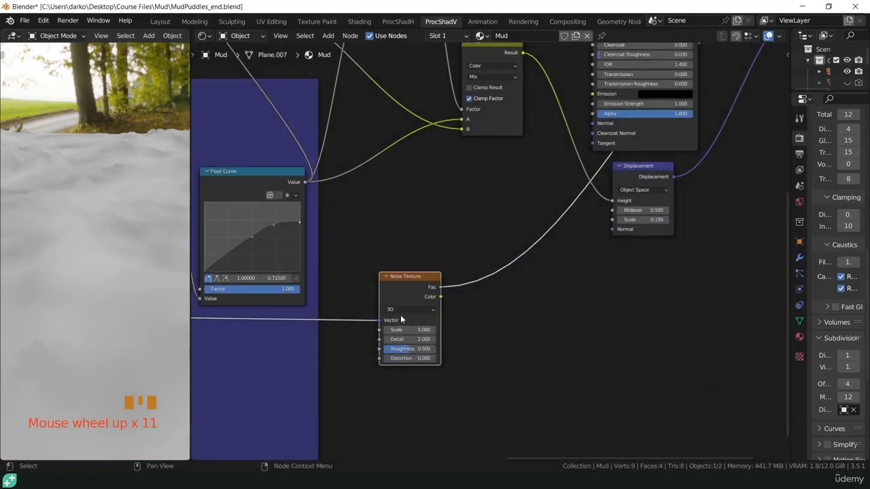
Set the new Noise Texture's scale to 25, detail to 8 and roughness to 0.8
{"action": "scroll", "coordinate": [401, 315], "scroll_direction": "up", "scroll_amount": 5}
{"action": "left_click", "coordinate": [408, 337]}
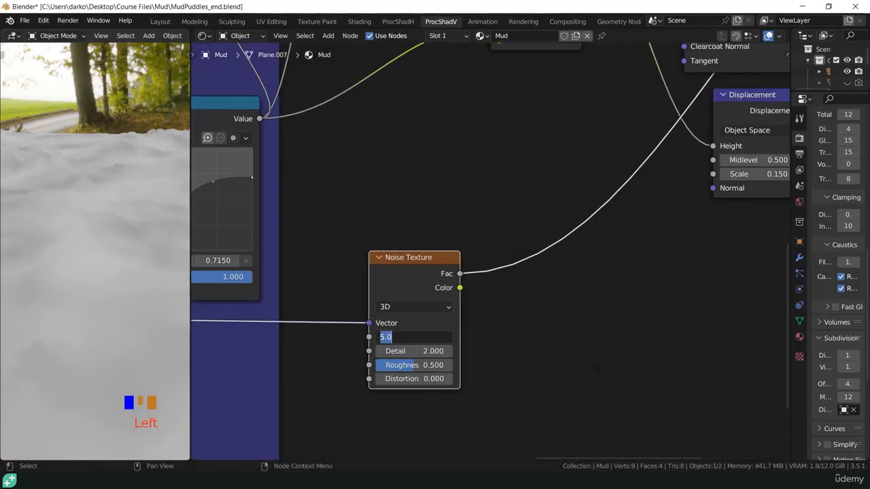
{"action": "type", "text": "25"}
{"action": "key", "text": "Return"}
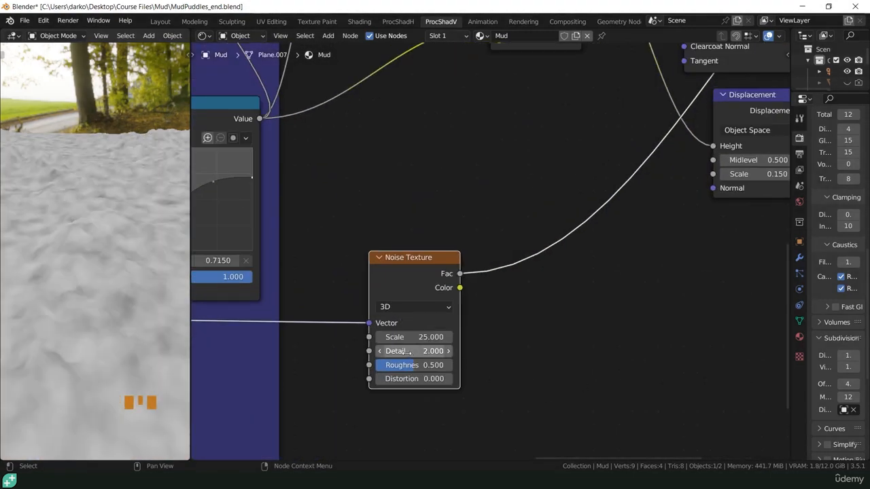
{"action": "left_click_drag", "start_coordinate": [415, 350], "coordinate": [436, 365]}
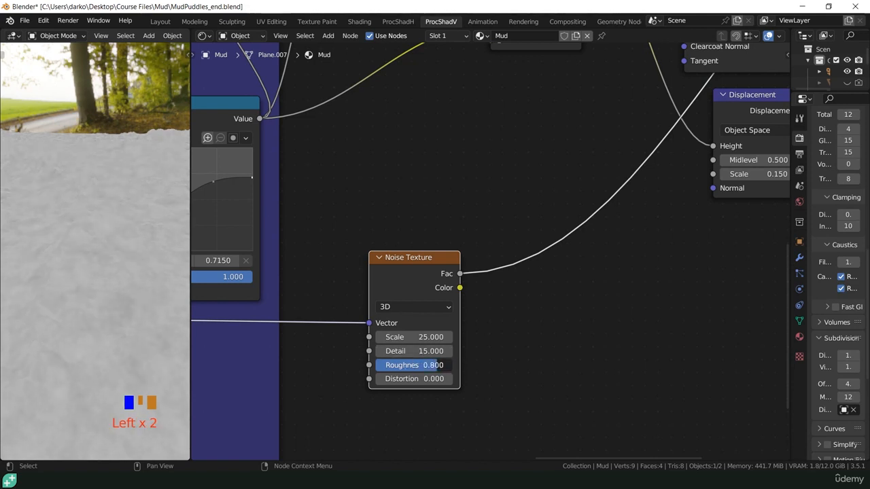
{"action": "left_click", "coordinate": [434, 351]}
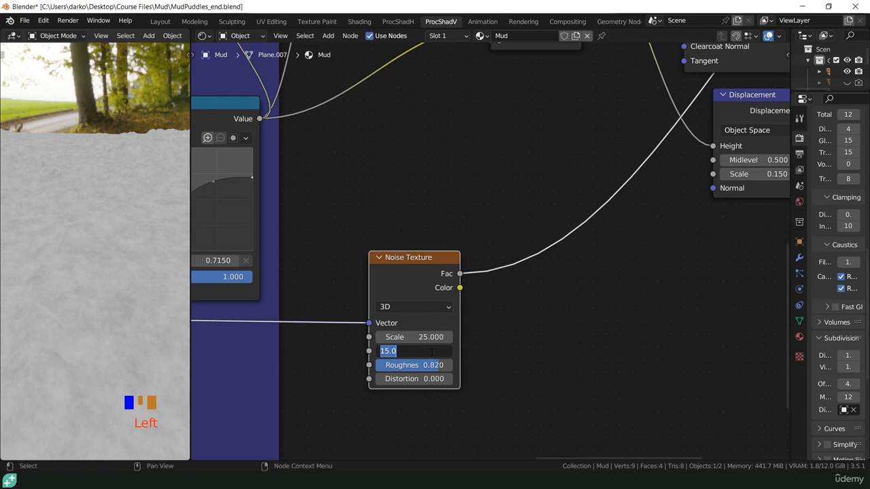
{"action": "type", "text": "8"}
{"action": "double_click", "coordinate": [434, 365]}
{"action": "type", "text": "0.8"}
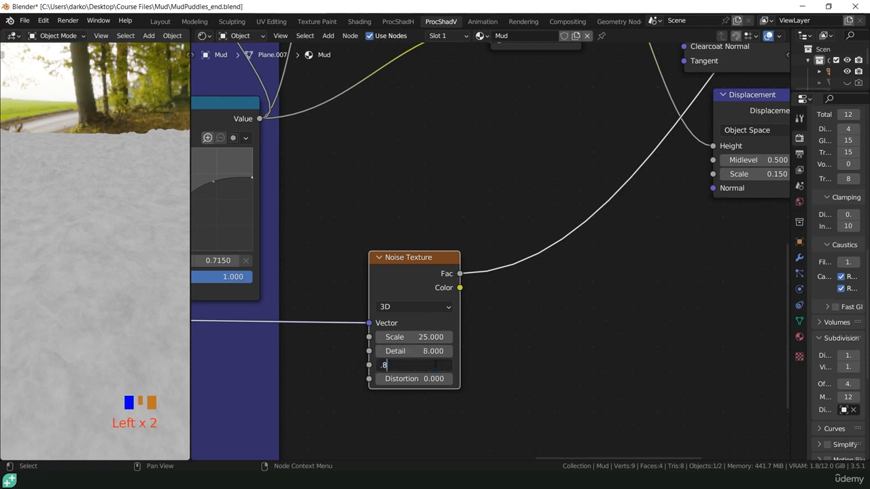
{"action": "key", "text": "Return"}
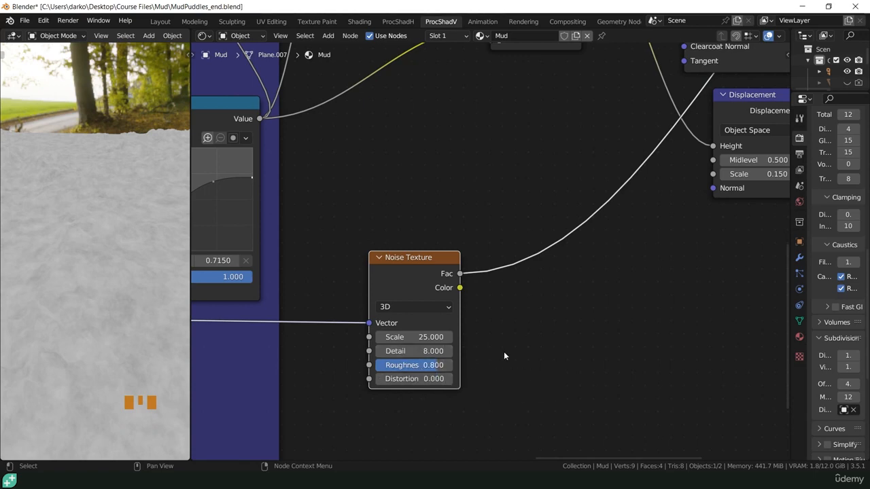
Add a Bump node between the Noise Texture and the Displacement node, and send the Principled BSDF back to the material output
{"action": "scroll", "coordinate": [549, 315], "scroll_direction": "down", "scroll_amount": 6}
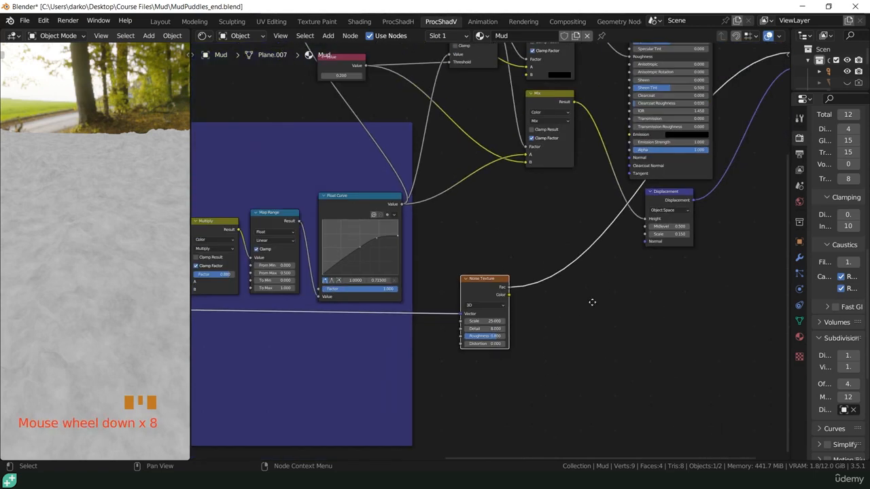
{"action": "middle_click_drag", "start_coordinate": [592, 301], "coordinate": [522, 375]}
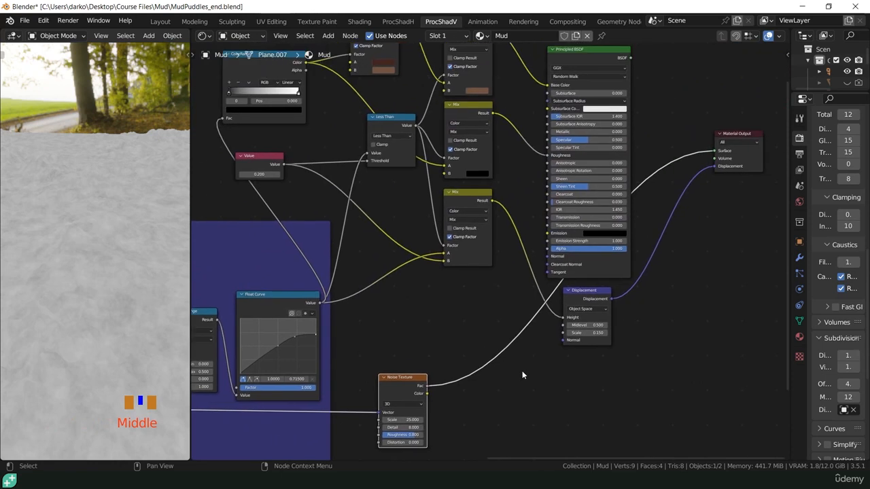
{"action": "left_click", "coordinate": [475, 327]}
{"action": "key", "text": "shift+a"}
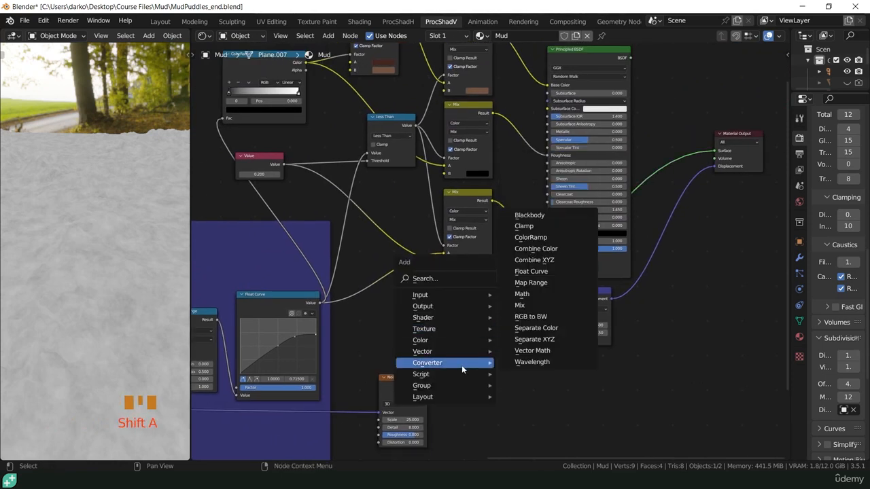
{"action": "mouse_move", "coordinate": [469, 351]}
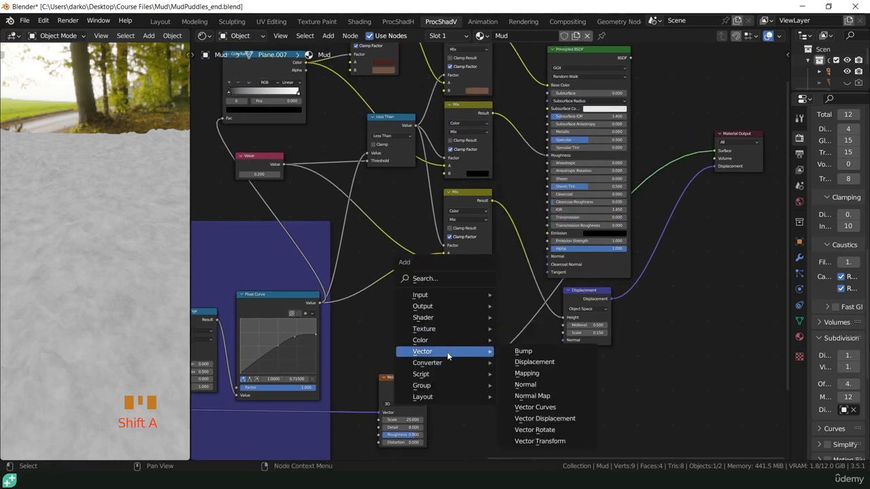
{"action": "left_click", "coordinate": [523, 352]}
{"action": "left_click", "coordinate": [439, 290]}
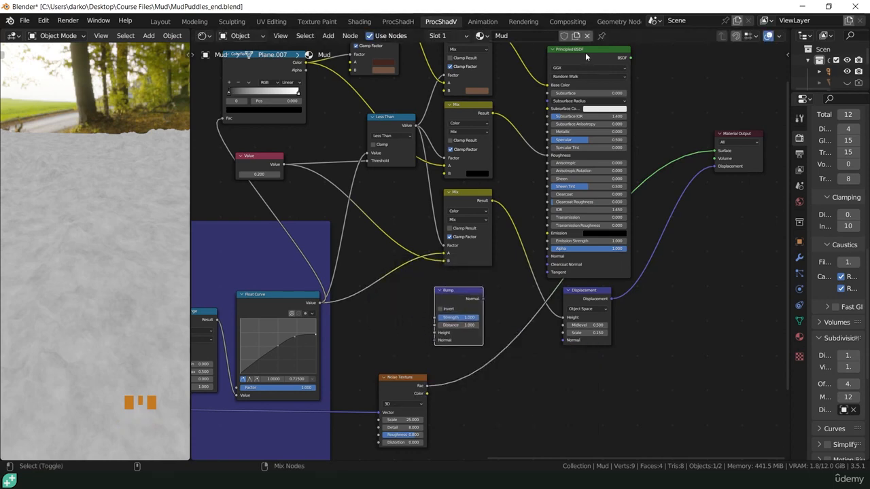
{"action": "left_click", "coordinate": [585, 52], "text": "ctrl+shift"}
Link the Noise Texture's Fac to the Bump height, and the Bump normal to the Principled BSDF's Normal input
{"action": "scroll", "coordinate": [477, 386], "scroll_direction": "up", "scroll_amount": 4}
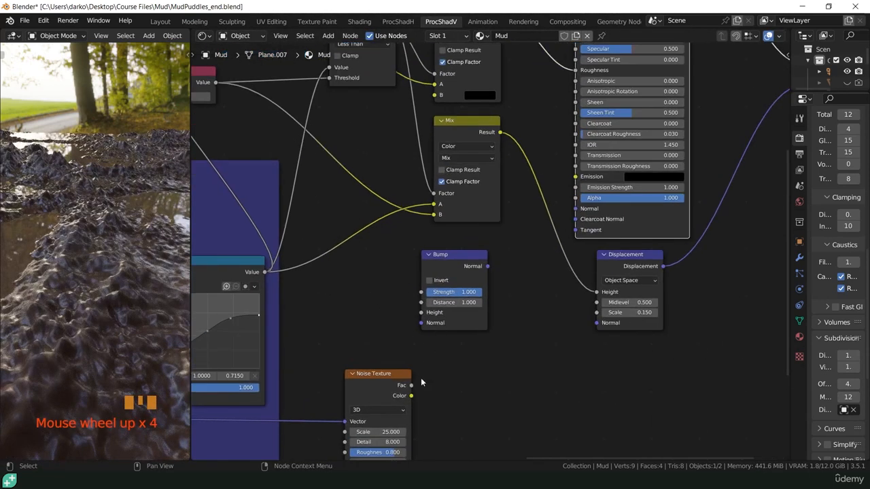
{"action": "left_click_drag", "start_coordinate": [412, 386], "coordinate": [423, 313]}
{"action": "left_click_drag", "start_coordinate": [487, 266], "coordinate": [576, 209]}
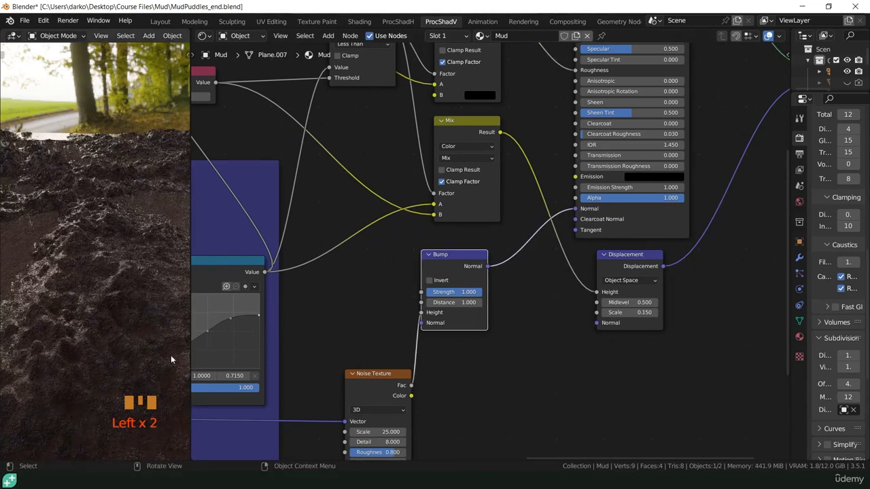
Enlarge the 3D viewport to check the bumped mud up close, and set the Bump strength to 0.5
{"action": "middle_click_drag", "start_coordinate": [171, 355], "coordinate": [11, 345]}
{"action": "scroll", "coordinate": [99, 316], "scroll_direction": "down", "scroll_amount": 2}
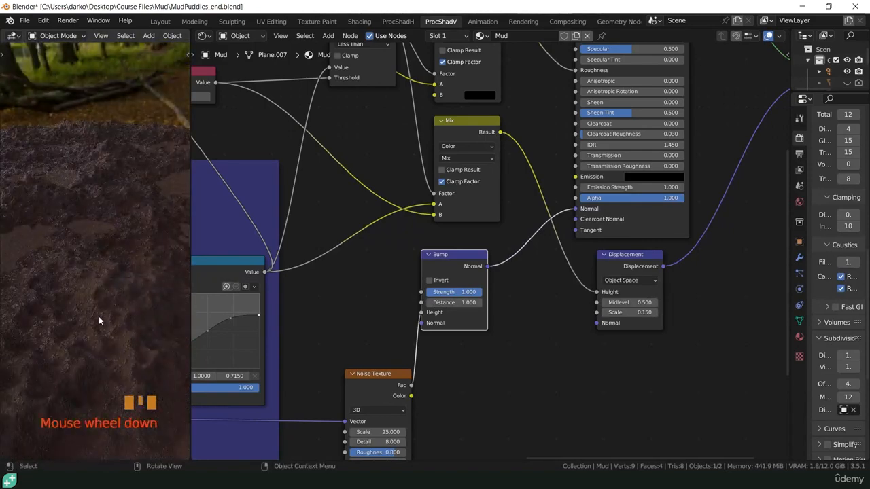
{"action": "middle_click_drag", "start_coordinate": [97, 340], "coordinate": [185, 189]}
{"action": "left_click_drag", "start_coordinate": [188, 189], "coordinate": [482, 187]}
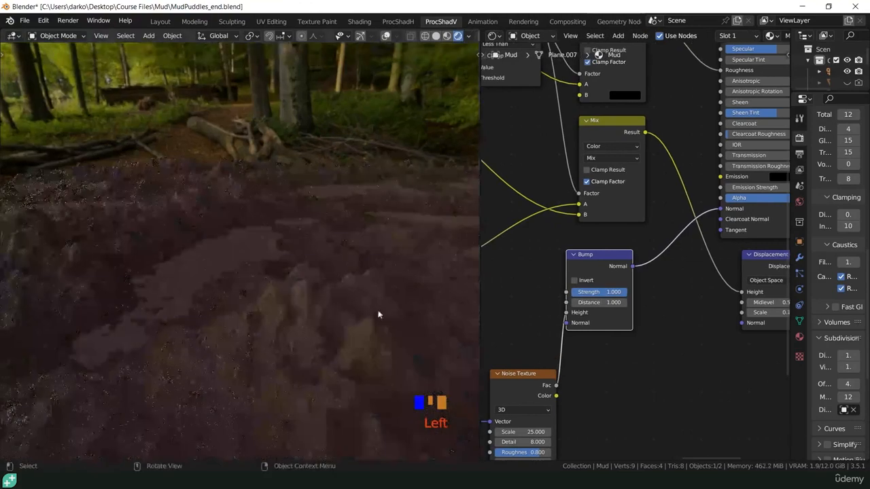
{"action": "middle_click_drag", "start_coordinate": [379, 314], "coordinate": [272, 307]}
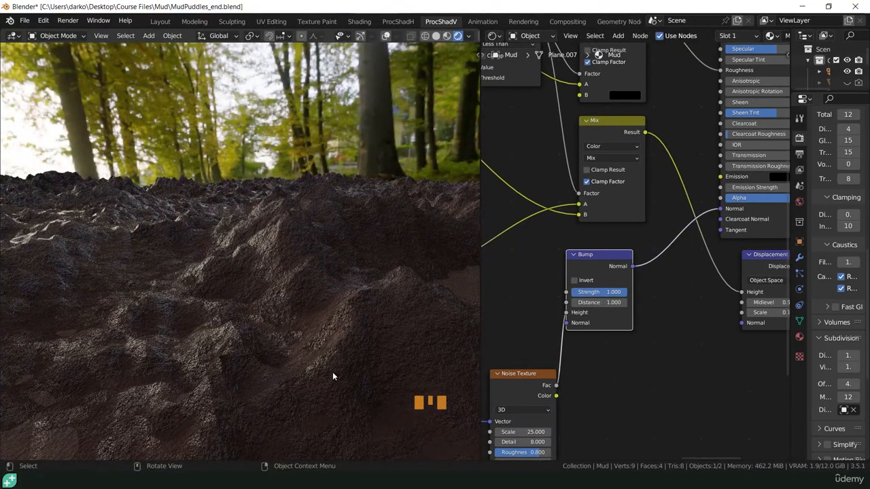
{"action": "scroll", "coordinate": [609, 296], "scroll_direction": "up", "scroll_amount": 12}
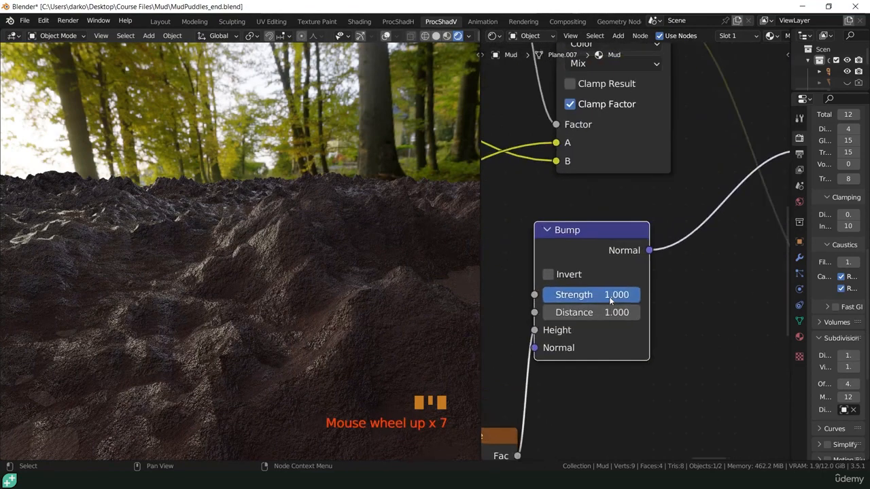
{"action": "left_click", "coordinate": [608, 299]}
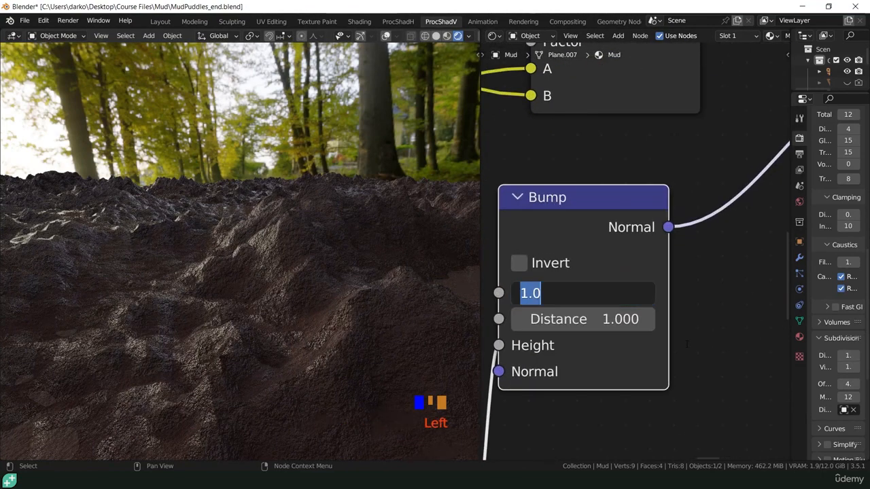
{"action": "type", "text": ".5"}
{"action": "key", "text": "Return"}
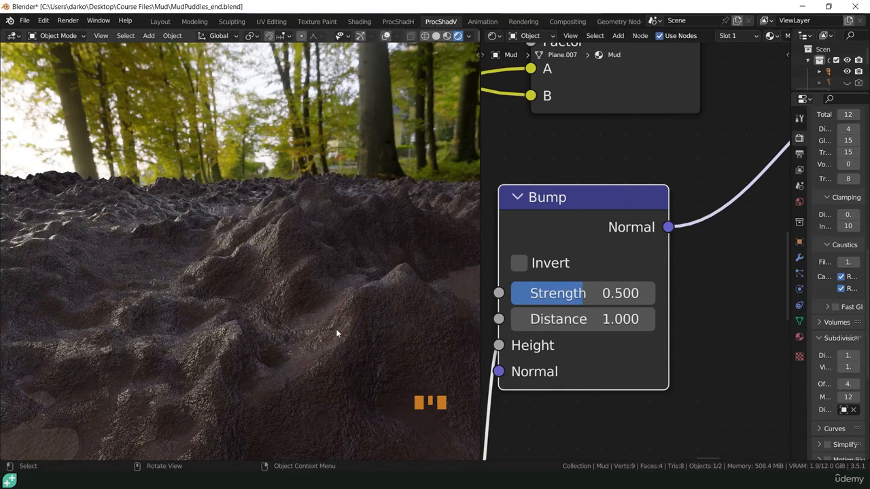
Set the scale of the Noise Texture driving the bump to 15
{"action": "scroll", "coordinate": [336, 329], "scroll_direction": "down", "scroll_amount": 6}
{"action": "scroll", "coordinate": [324, 360], "scroll_direction": "up", "scroll_amount": 8}
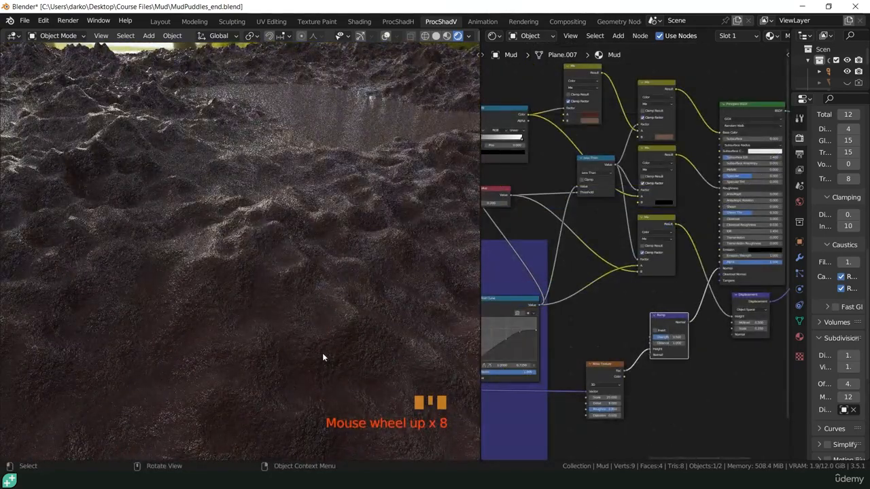
{"action": "scroll", "coordinate": [602, 394], "scroll_direction": "up", "scroll_amount": 14}
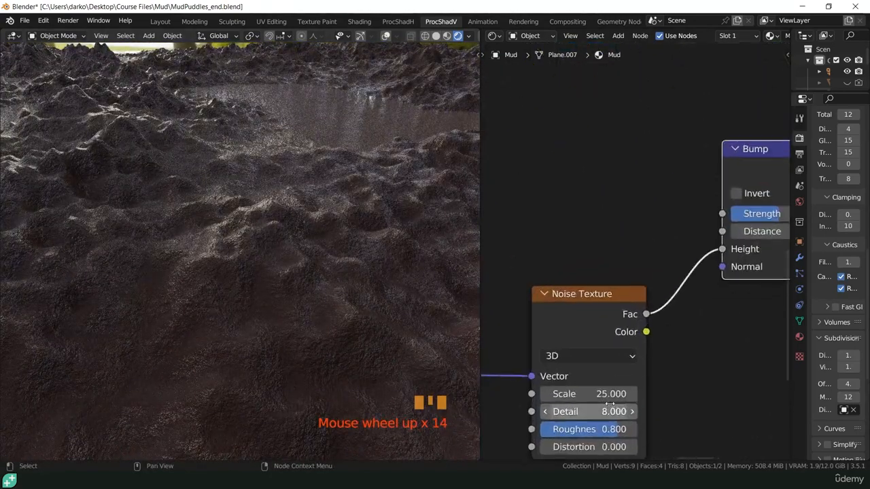
{"action": "left_click", "coordinate": [602, 394]}
{"action": "type", "text": "1"}
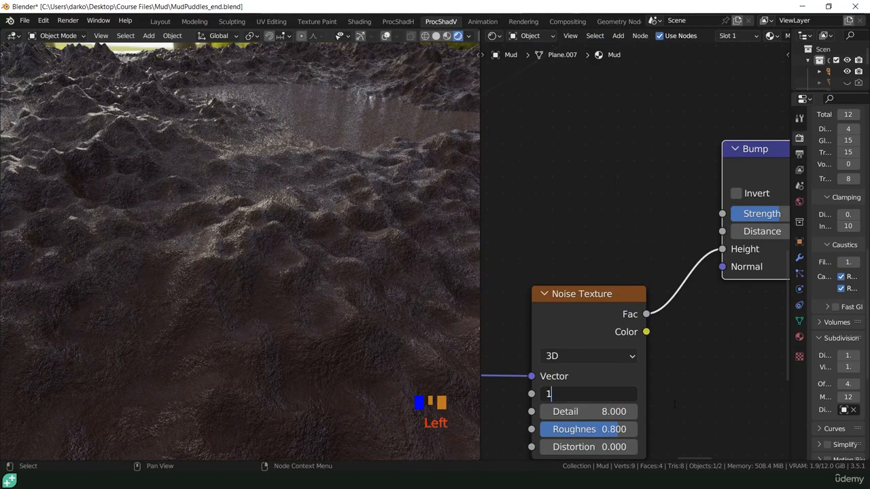
{"action": "type", "text": "5"}
{"action": "key", "text": "Return"}
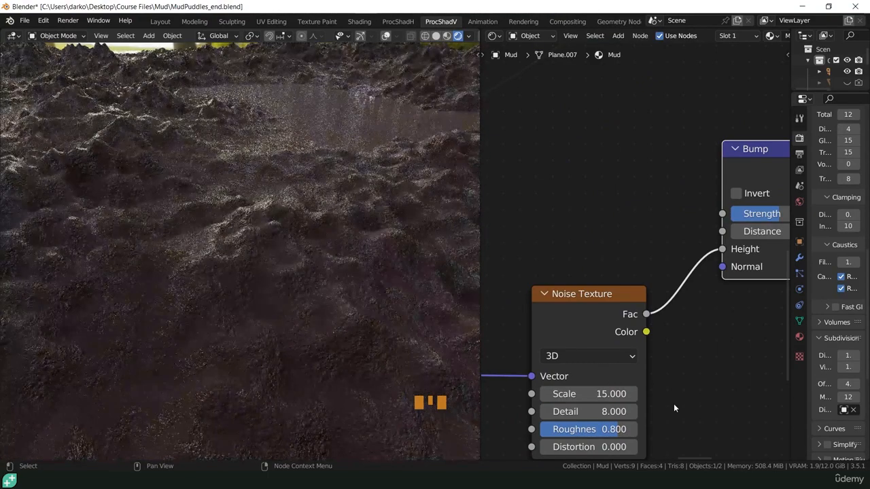
Set the bump Noise Texture's scale to 10 and its detail to 7
{"action": "left_click", "coordinate": [627, 395]}
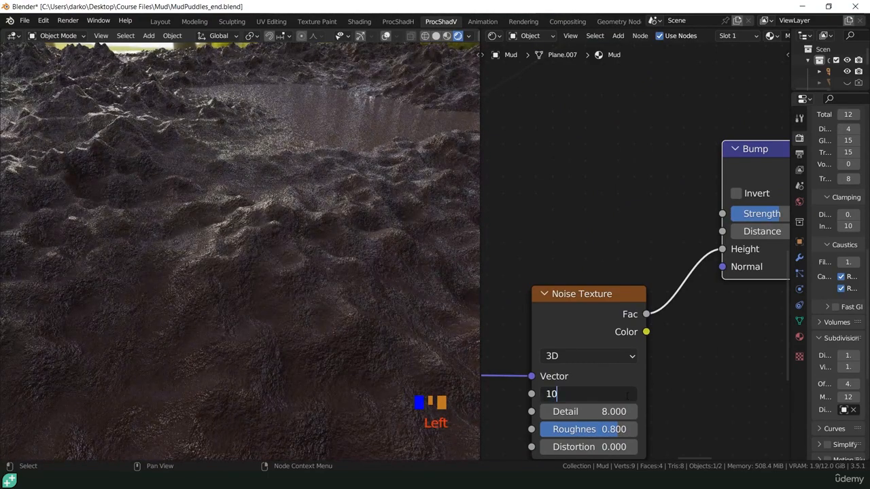
{"action": "type", "text": "10"}
{"action": "key", "text": "Return"}
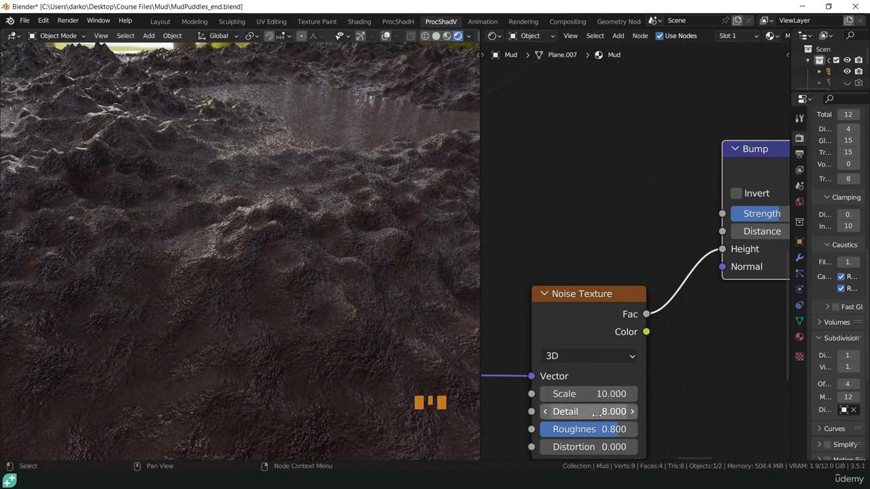
{"action": "left_click", "coordinate": [596, 413]}
{"action": "type", "text": "7"}
{"action": "key", "text": "Return"}
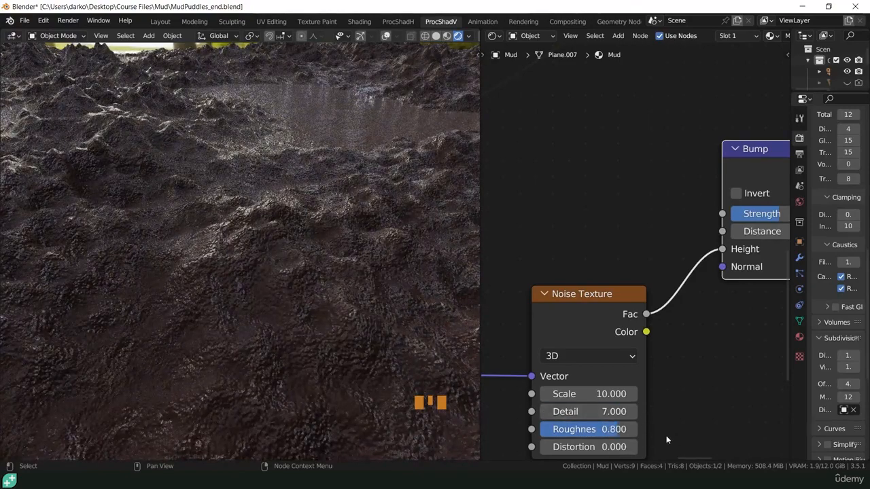
Set the bump Noise Texture's distortion to 0.380 and switch its dimensions to 2D
{"action": "left_click_drag", "start_coordinate": [604, 447], "coordinate": [630, 447], "text": "shift"}
{"action": "left_click", "coordinate": [576, 356]}
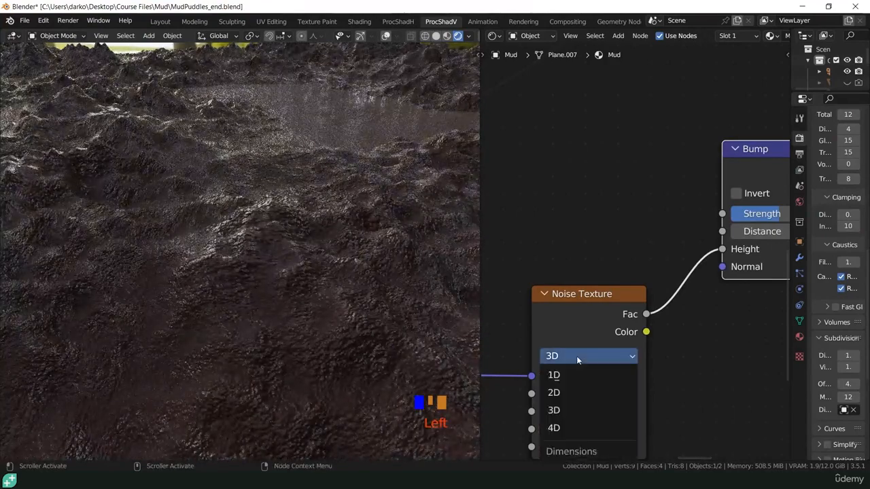
{"action": "left_click", "coordinate": [554, 355]}
{"action": "left_click", "coordinate": [557, 356]}
{"action": "left_click", "coordinate": [576, 394]}
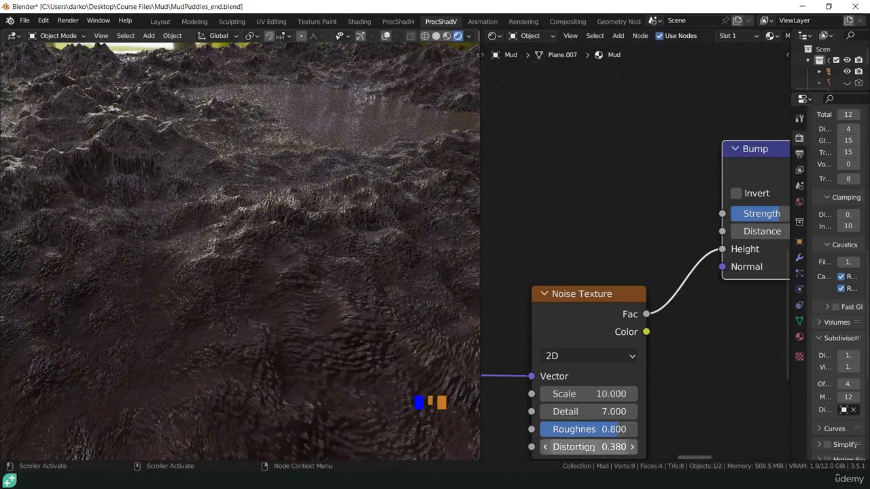
Set the bump Noise Texture's detail to 7.920 and its distortion to 0.1, and check the puddle surface up close
{"action": "left_click_drag", "start_coordinate": [591, 411], "coordinate": [640, 411], "text": "shift"}
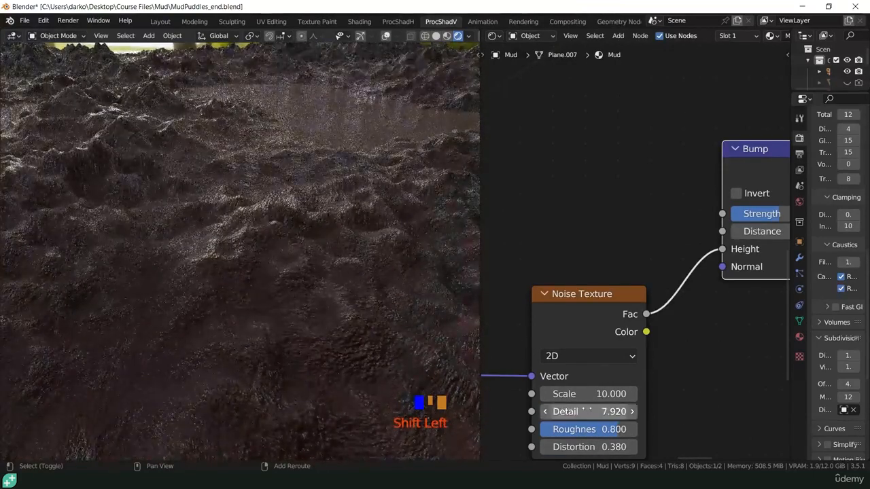
{"action": "double_click", "coordinate": [574, 447]}
{"action": "type", "text": "0.1"}
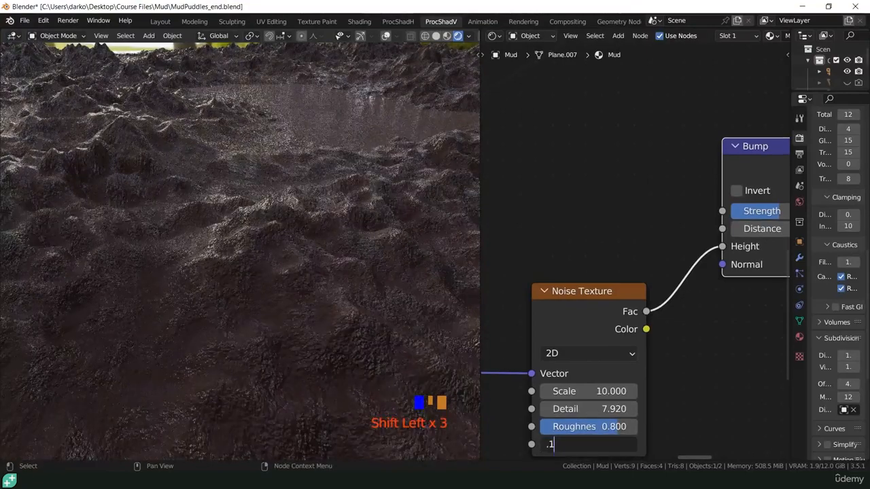
{"action": "key", "text": "Return"}
{"action": "scroll", "coordinate": [345, 329], "scroll_direction": "down", "scroll_amount": 1}
{"action": "middle_click_drag", "start_coordinate": [344, 330], "coordinate": [263, 303]}
{"action": "scroll", "coordinate": [262, 296], "scroll_direction": "up", "scroll_amount": 4}
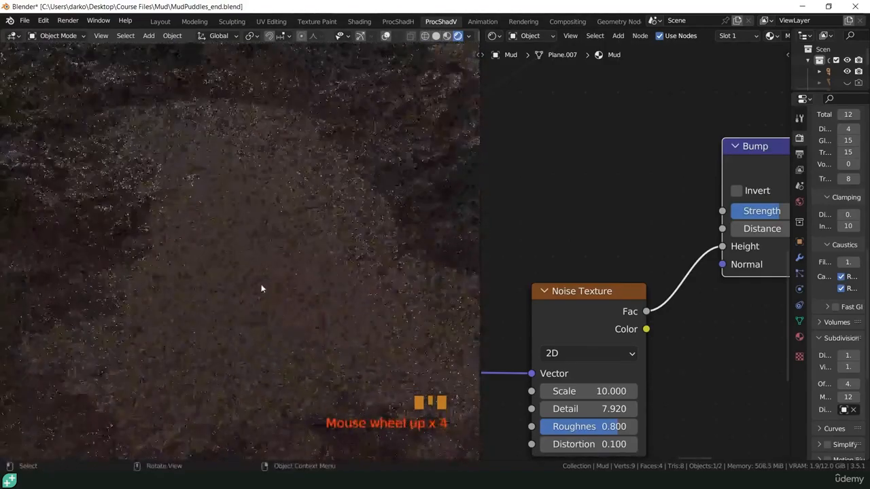
{"action": "scroll", "coordinate": [556, 291], "scroll_direction": "down", "scroll_amount": 10}
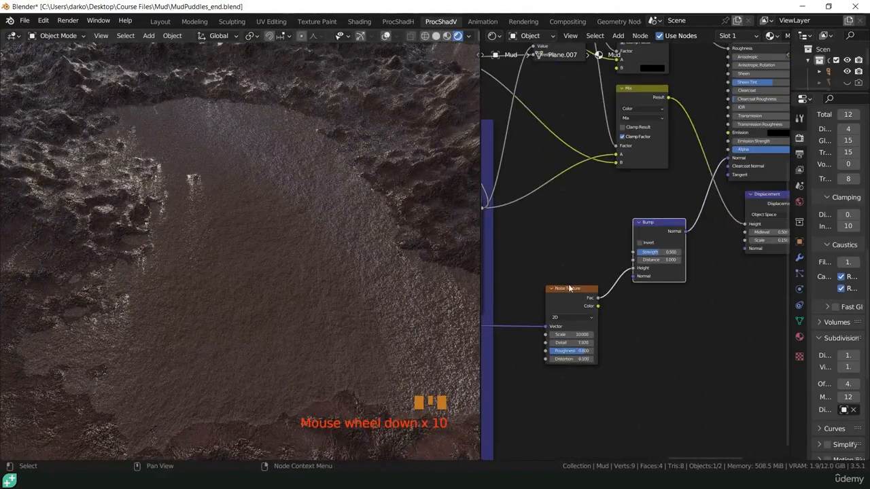
Duplicate the displacement's Mix node and insert the copy between the Noise Texture and the Bump node's Height input
{"action": "middle_click_drag", "start_coordinate": [556, 291], "coordinate": [582, 381]}
{"action": "scroll", "coordinate": [582, 380], "scroll_direction": "down", "scroll_amount": 9}
{"action": "left_click_drag", "start_coordinate": [582, 378], "coordinate": [597, 365]}
{"action": "scroll", "coordinate": [586, 330], "scroll_direction": "up", "scroll_amount": 4}
{"action": "left_click", "coordinate": [574, 279]}
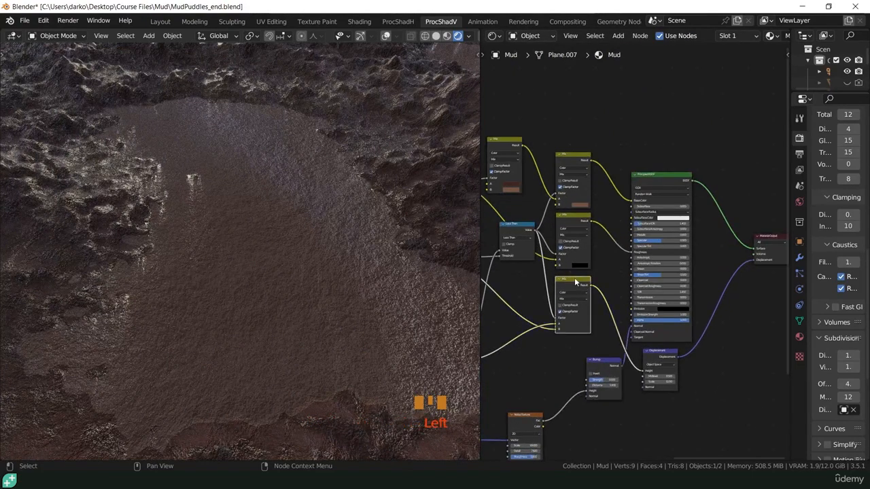
{"action": "key", "text": "shift+d"}
{"action": "left_click", "coordinate": [569, 371]}
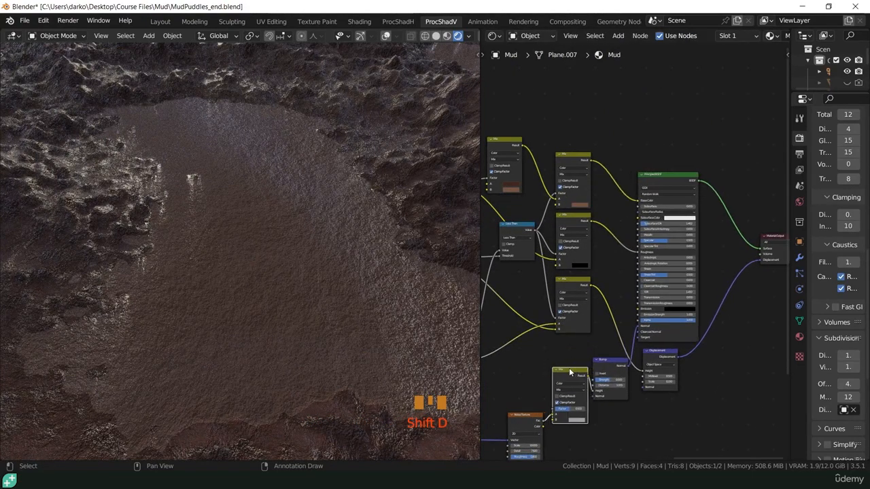
{"action": "middle_click_drag", "start_coordinate": [572, 372], "coordinate": [585, 348], "text": "shift"}
{"action": "left_click_drag", "start_coordinate": [585, 348], "coordinate": [580, 318]}
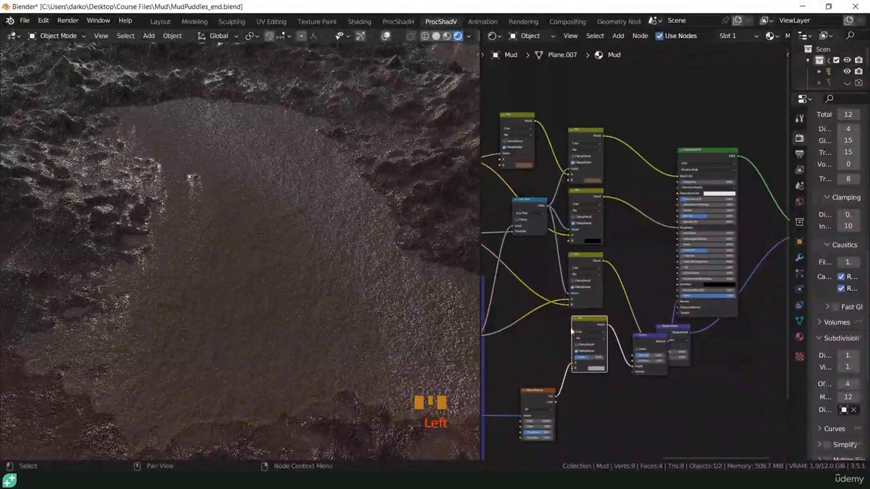
Connect the Value node to the new Mix node's B input and the Less Than output to its Factor
{"action": "middle_click_drag", "start_coordinate": [572, 331], "coordinate": [620, 357], "text": "shift"}
{"action": "left_click_drag", "start_coordinate": [499, 261], "coordinate": [620, 391]}
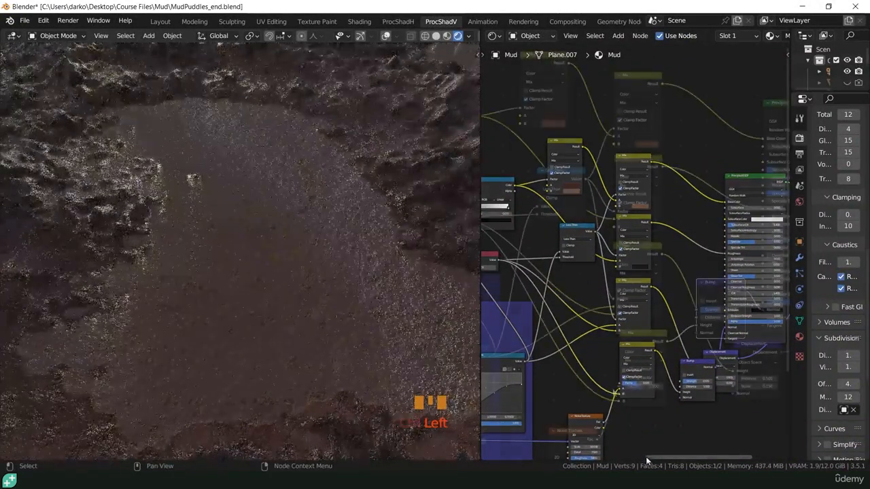
{"action": "scroll", "coordinate": [582, 202], "scroll_direction": "down", "scroll_amount": 2}
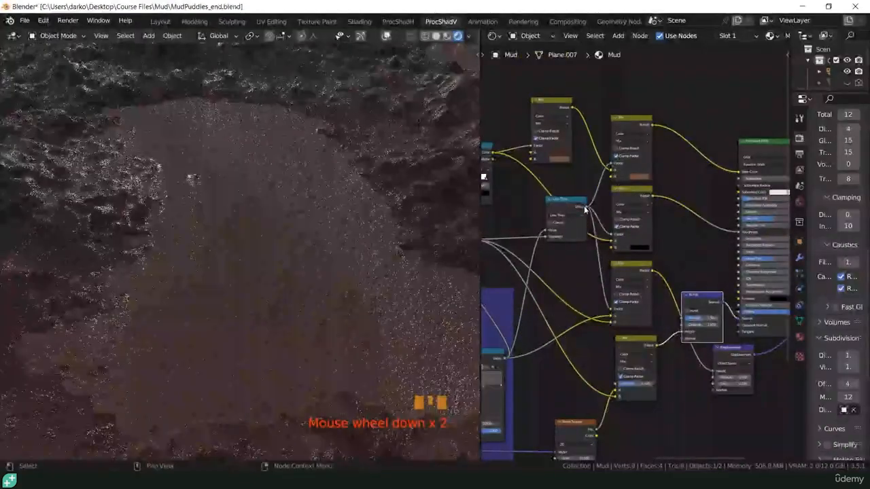
{"action": "left_click_drag", "start_coordinate": [588, 207], "coordinate": [618, 391]}
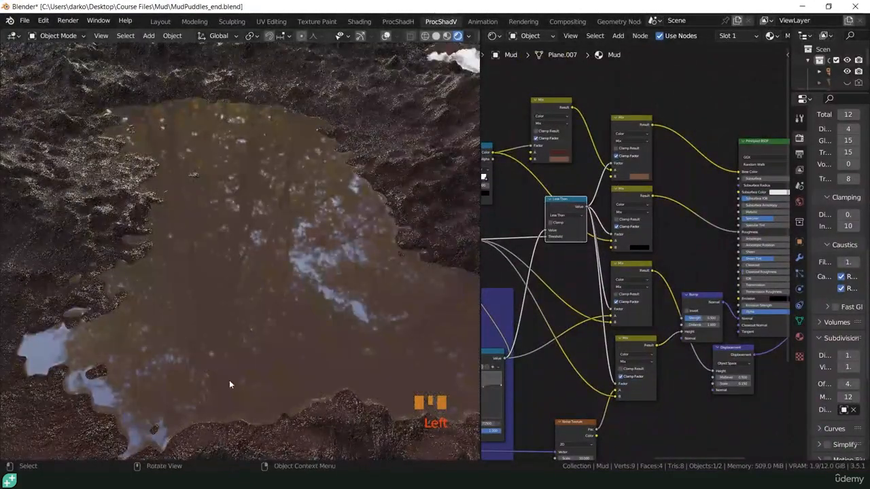
{"action": "scroll", "coordinate": [326, 306], "scroll_direction": "down", "scroll_amount": 3}
{"action": "middle_click_drag", "start_coordinate": [370, 327], "coordinate": [300, 294]}
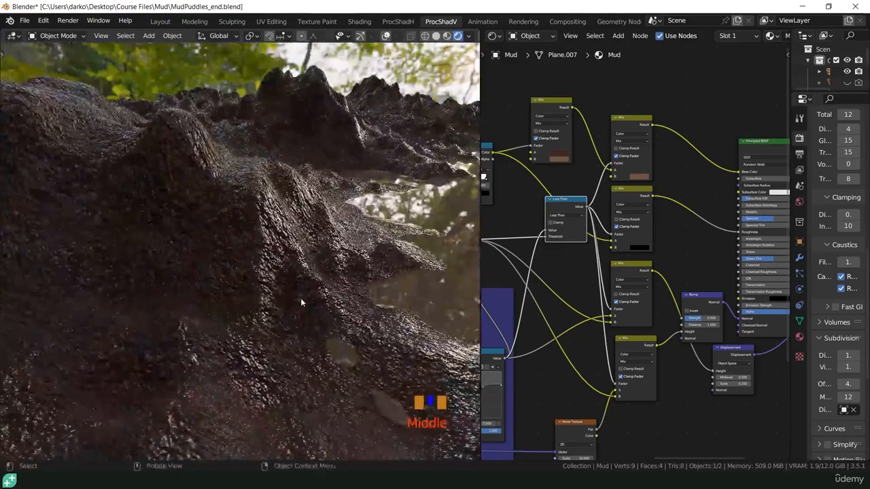
{"action": "scroll", "coordinate": [300, 299], "scroll_direction": "down", "scroll_amount": 1}
{"action": "scroll", "coordinate": [300, 297], "scroll_direction": "down", "scroll_amount": 4}
{"action": "middle_click_drag", "start_coordinate": [236, 287], "coordinate": [302, 286]}
Set the Bump strength to 0.25 and check the mud from several angles
{"action": "scroll", "coordinate": [692, 318], "scroll_direction": "up", "scroll_amount": 15}
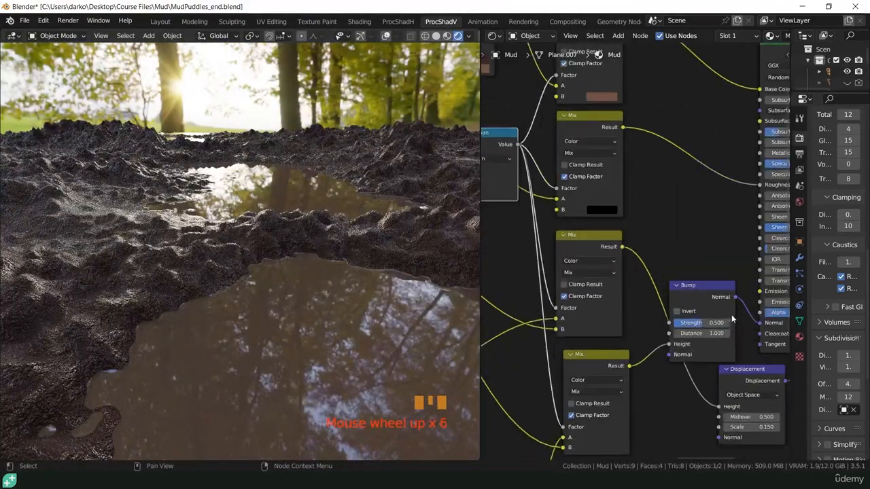
{"action": "left_click", "coordinate": [692, 322]}
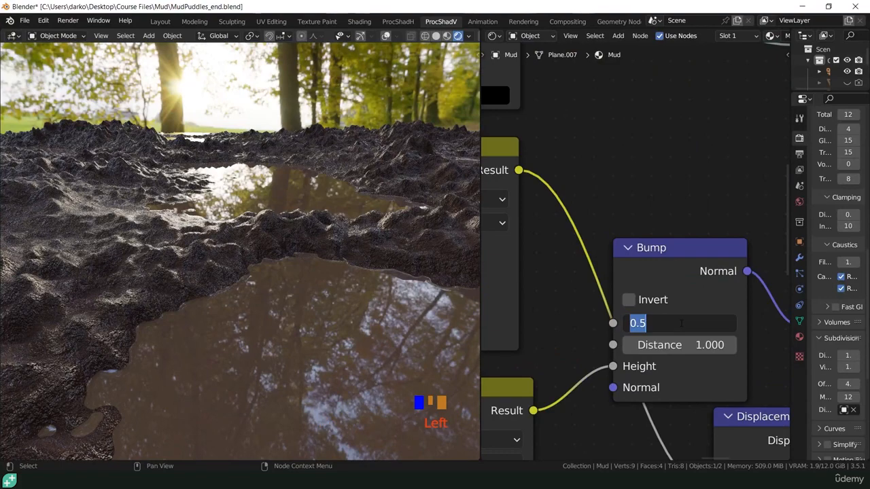
{"action": "type", "text": ".25"}
{"action": "key", "text": "Return"}
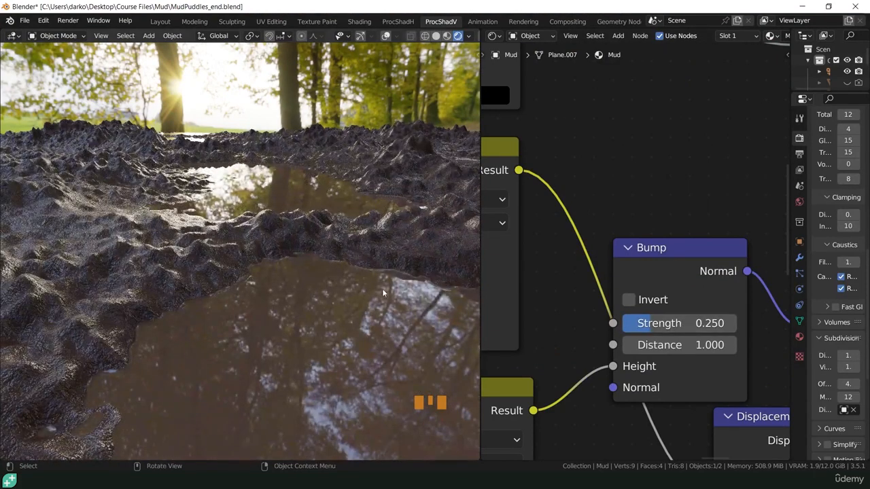
{"action": "scroll", "coordinate": [350, 278], "scroll_direction": "down", "scroll_amount": 10}
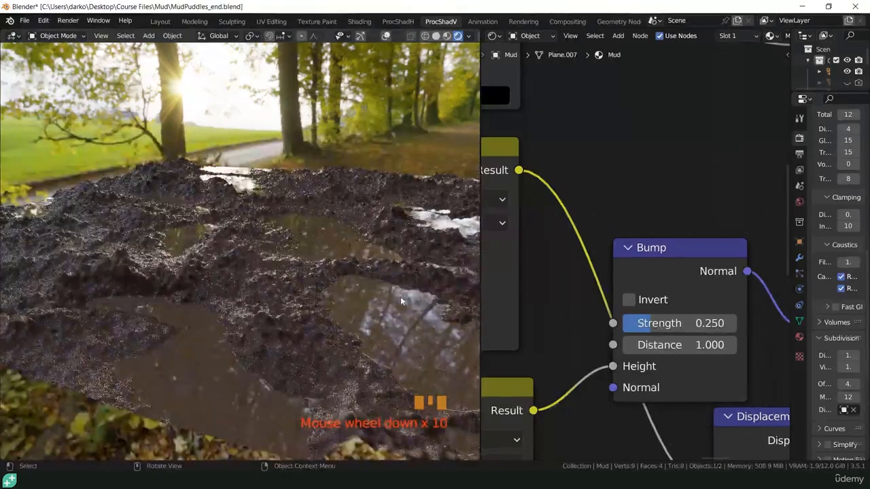
{"action": "mouse_move", "coordinate": [400, 297]}
{"action": "middle_mouse_down"}
{"action": "mouse_move", "coordinate": [399, 336]}
{"action": "mouse_move", "coordinate": [408, 304]}
{"action": "middle_mouse_up"}
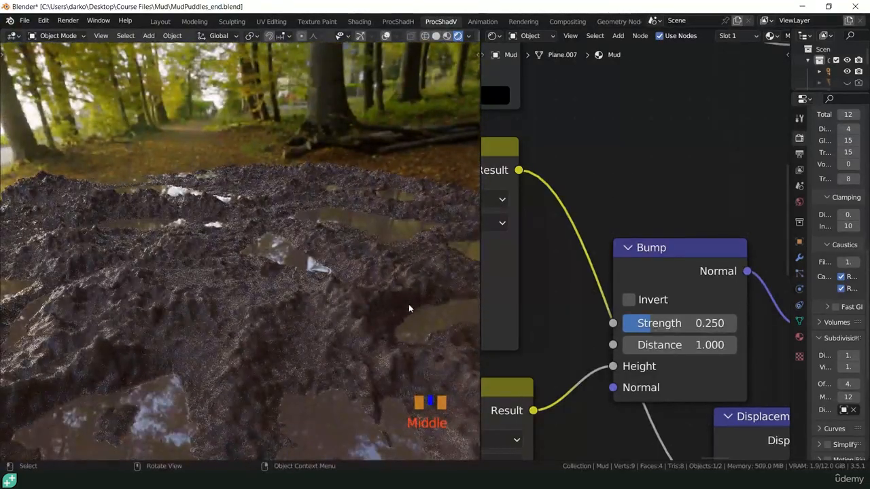
{"action": "scroll", "coordinate": [584, 307], "scroll_direction": "down", "scroll_amount": 12}
Align the Displacement node directly beneath the Bump node
{"action": "middle_click_drag", "start_coordinate": [626, 319], "coordinate": [592, 339]}
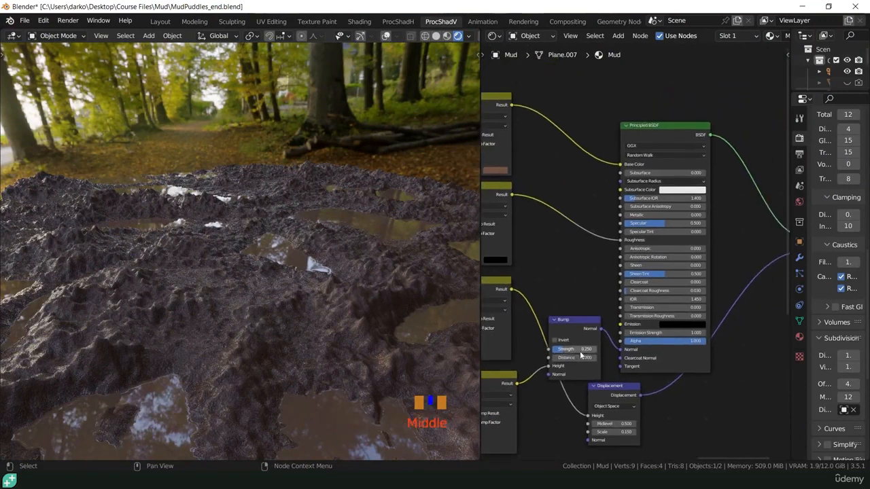
{"action": "scroll", "coordinate": [593, 338], "scroll_direction": "down", "scroll_amount": 6}
{"action": "left_click_drag", "start_coordinate": [604, 383], "coordinate": [573, 381]}
{"action": "middle_click_drag", "start_coordinate": [542, 376], "coordinate": [659, 329]}
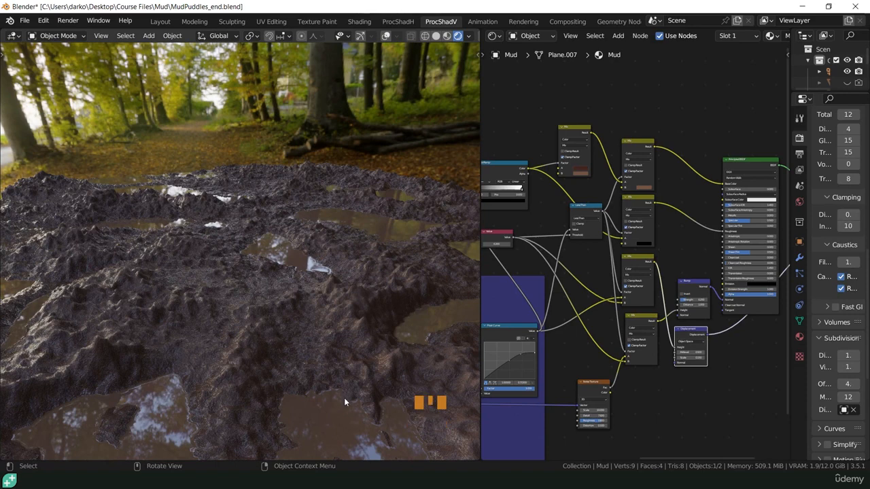
Narrow the ColorRamp gradient by moving the black stop to 0.338 and the white stop inward, previewing its output on the mud
{"action": "middle_click_drag", "start_coordinate": [532, 240], "coordinate": [600, 300], "text": "shift"}
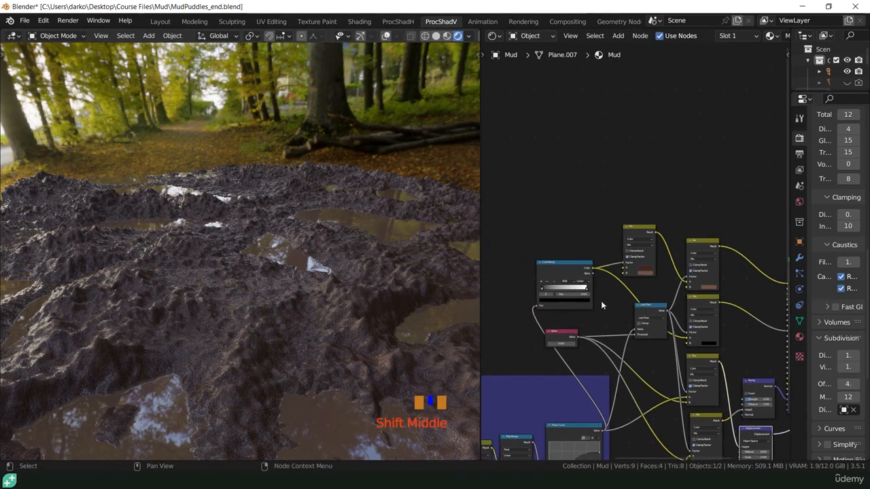
{"action": "scroll", "coordinate": [601, 301], "scroll_direction": "up", "scroll_amount": 13}
{"action": "scroll", "coordinate": [549, 285], "scroll_direction": "up", "scroll_amount": 3}
{"action": "middle_click_drag", "start_coordinate": [549, 285], "coordinate": [563, 288], "text": "shift"}
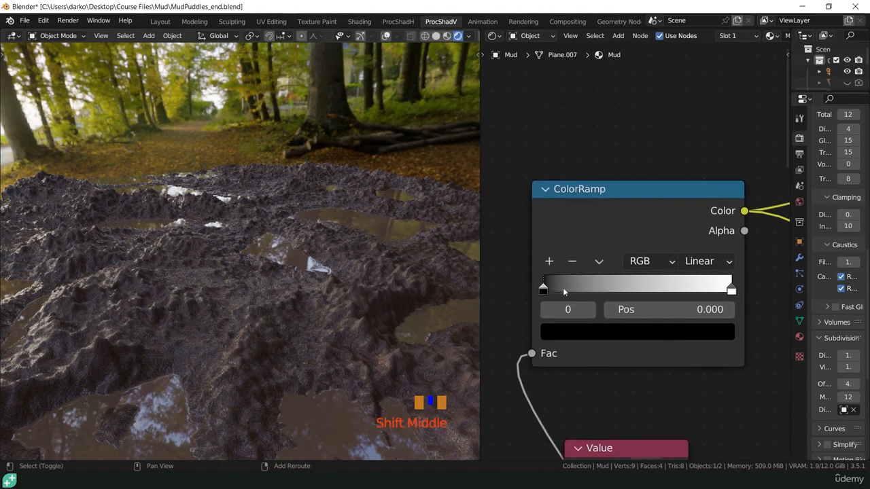
{"action": "left_click_drag", "start_coordinate": [731, 289], "coordinate": [669, 289]}
{"action": "left_click_drag", "start_coordinate": [546, 289], "coordinate": [596, 293]}
{"action": "left_click", "coordinate": [606, 218], "text": "ctrl+shift"}
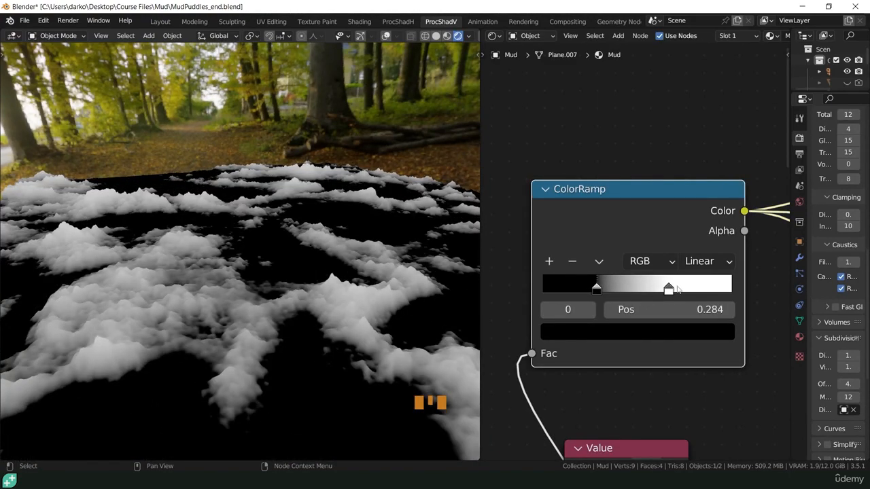
{"action": "left_click_drag", "start_coordinate": [670, 291], "coordinate": [607, 291]}
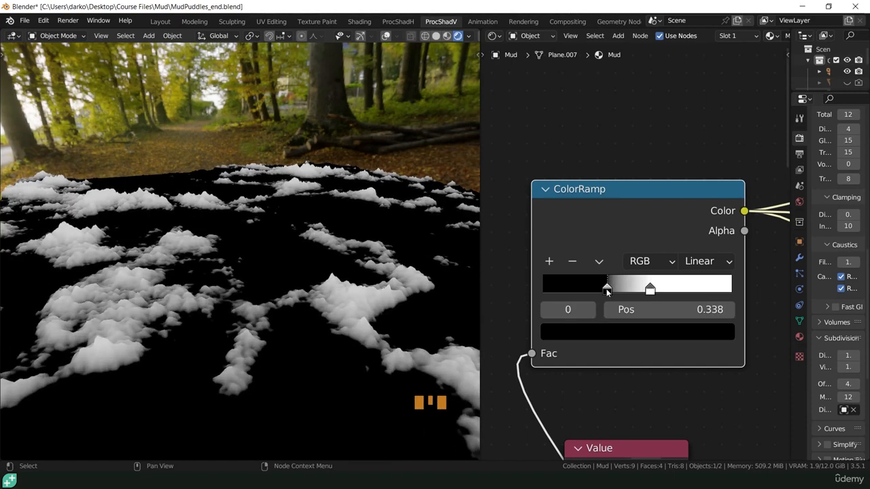
Switch the preview back to the Principled BSDF and inspect the mud with the tightened ramp
{"action": "scroll", "coordinate": [607, 291], "scroll_direction": "down", "scroll_amount": 4}
{"action": "middle_click_drag", "start_coordinate": [607, 291], "coordinate": [515, 283], "text": "shift"}
{"action": "scroll", "coordinate": [688, 270], "scroll_direction": "down", "scroll_amount": 2}
{"action": "left_click", "coordinate": [582, 318], "text": "ctrl+shift"}
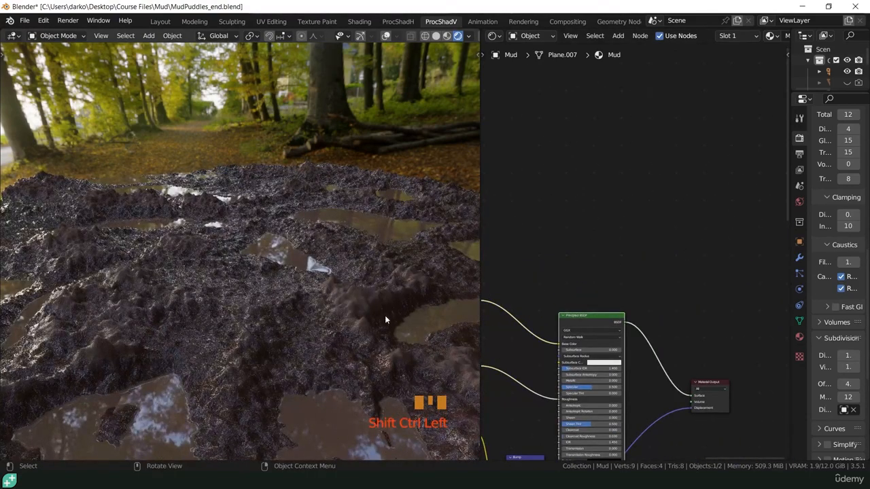
{"action": "middle_click_drag", "start_coordinate": [385, 316], "coordinate": [225, 329]}
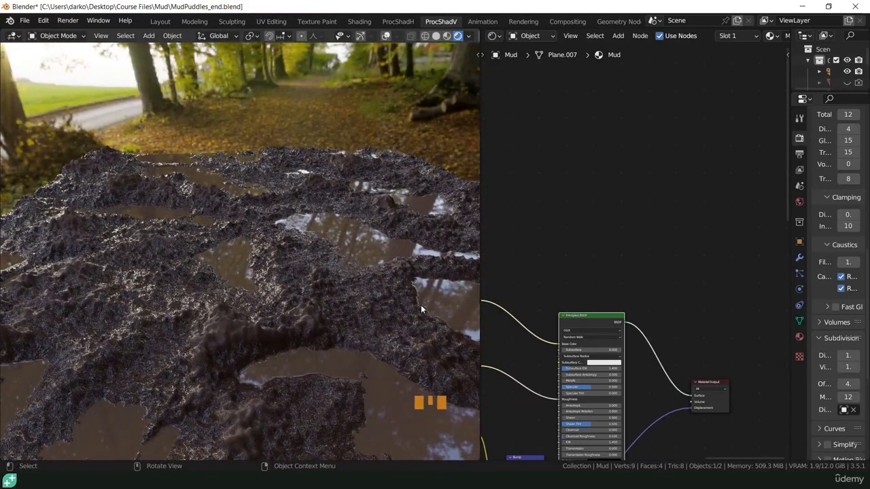
{"action": "middle_click_drag", "start_coordinate": [552, 372], "coordinate": [596, 292], "text": "shift"}
{"action": "scroll", "coordinate": [596, 291], "scroll_direction": "up", "scroll_amount": 5}
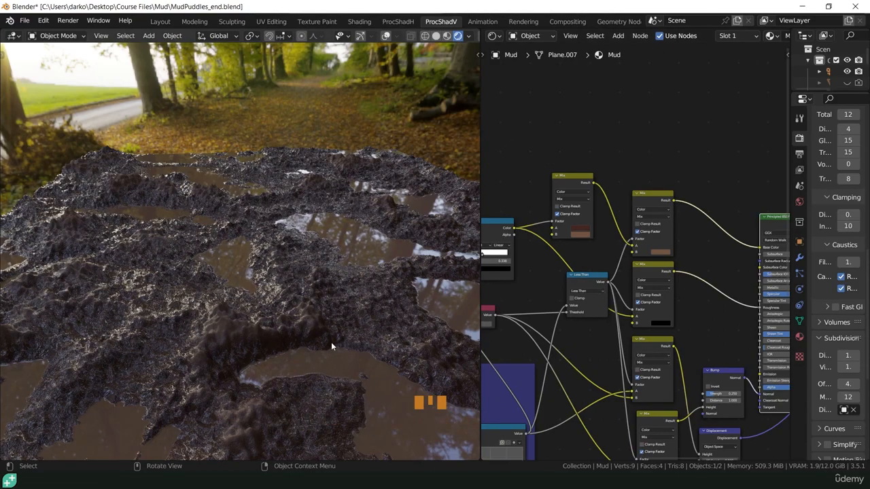
{"action": "scroll", "coordinate": [332, 342], "scroll_direction": "down", "scroll_amount": 3}
{"action": "middle_click_drag", "start_coordinate": [331, 345], "coordinate": [286, 328]}
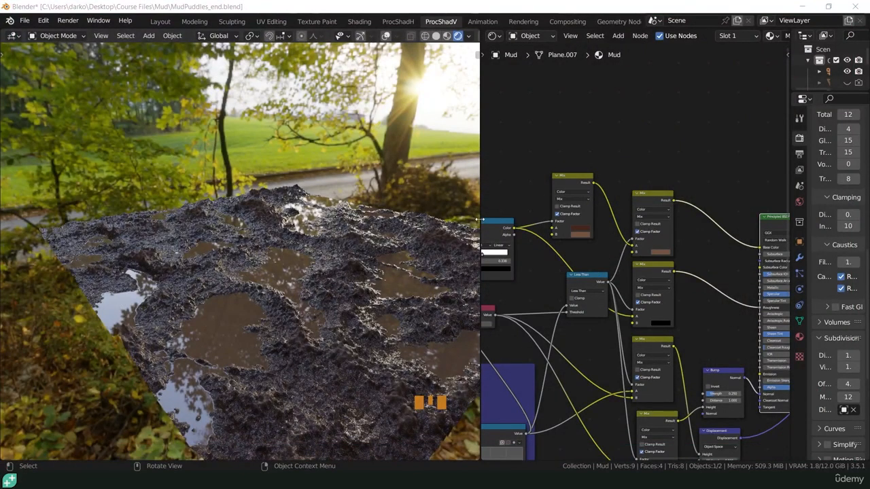
Widen the node editor and move the Principled BSDF and Material Output nodes farther away from the Mix nodes
{"action": "left_click_drag", "start_coordinate": [480, 219], "coordinate": [251, 235]}
{"action": "scroll", "coordinate": [522, 294], "scroll_direction": "down", "scroll_amount": 9}
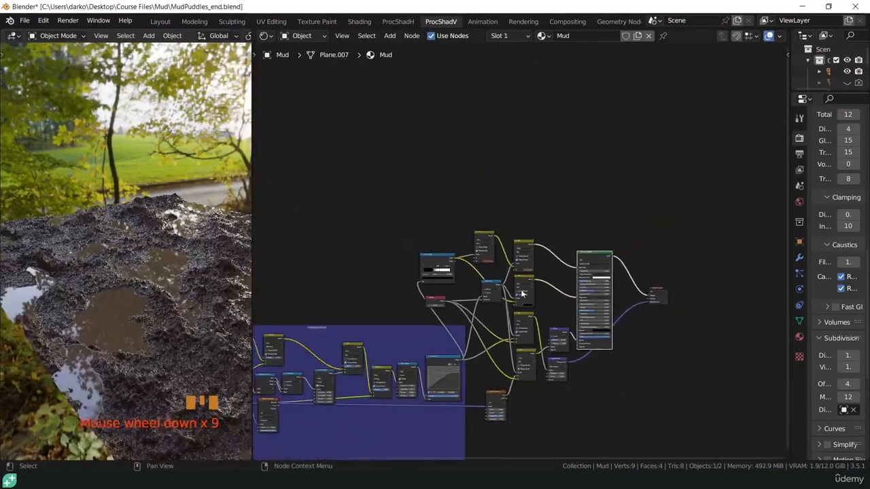
{"action": "middle_click_drag", "start_coordinate": [522, 294], "coordinate": [461, 285], "text": "shift"}
{"action": "scroll", "coordinate": [496, 241], "scroll_direction": "up", "scroll_amount": 6}
{"action": "left_click_drag", "start_coordinate": [646, 169], "coordinate": [482, 426]}
{"action": "left_click_drag", "start_coordinate": [489, 233], "coordinate": [607, 207]}
{"action": "left_click", "coordinate": [498, 377]}
{"action": "scroll", "coordinate": [498, 377], "scroll_direction": "down", "scroll_amount": 2}
{"action": "middle_click_drag", "start_coordinate": [498, 377], "coordinate": [501, 298], "text": "shift"}
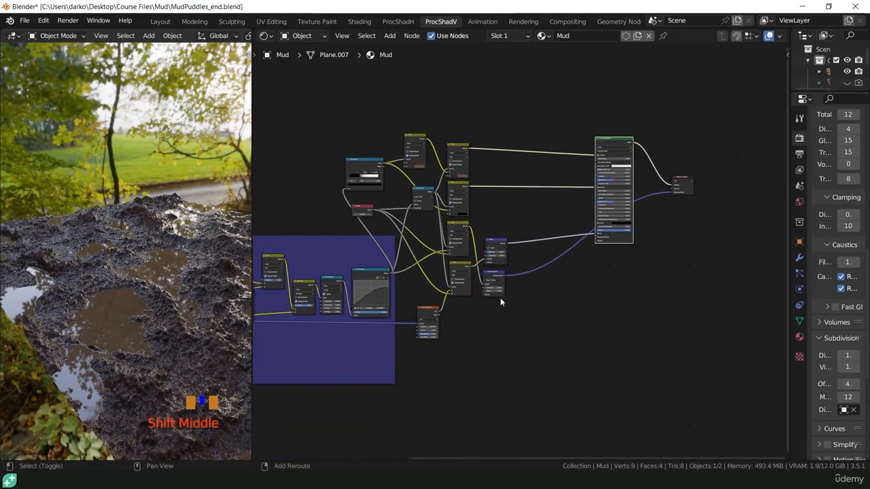
Move the blue frame of height nodes farther away from the Mix nodes
{"action": "left_click_drag", "start_coordinate": [362, 249], "coordinate": [317, 254]}
{"action": "left_click", "coordinate": [343, 238]}
{"action": "scroll", "coordinate": [458, 276], "scroll_direction": "up", "scroll_amount": 5}
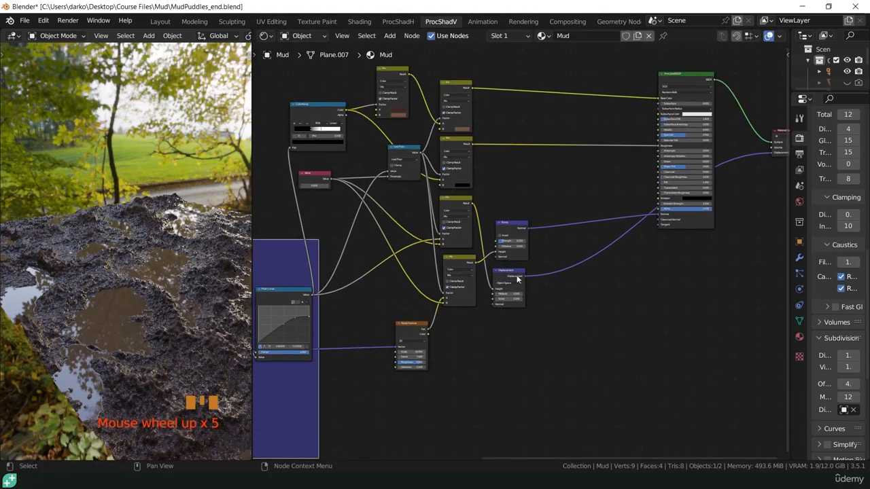
Place the Displacement node and its Mix node lower in the graph, and line up the Noise Texture and Mix beside the Bump node
{"action": "left_click_drag", "start_coordinate": [515, 278], "coordinate": [688, 281]}
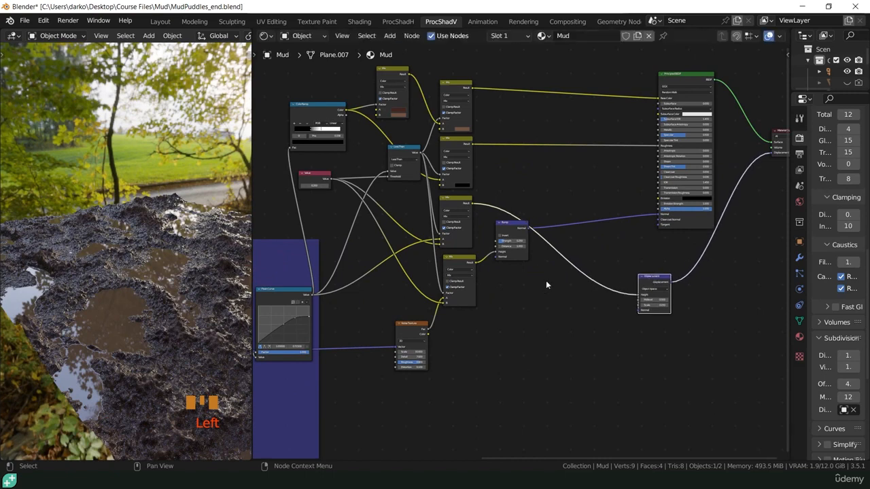
{"action": "left_click_drag", "start_coordinate": [455, 208], "coordinate": [464, 363]}
{"action": "left_click_drag", "start_coordinate": [414, 326], "coordinate": [356, 394]}
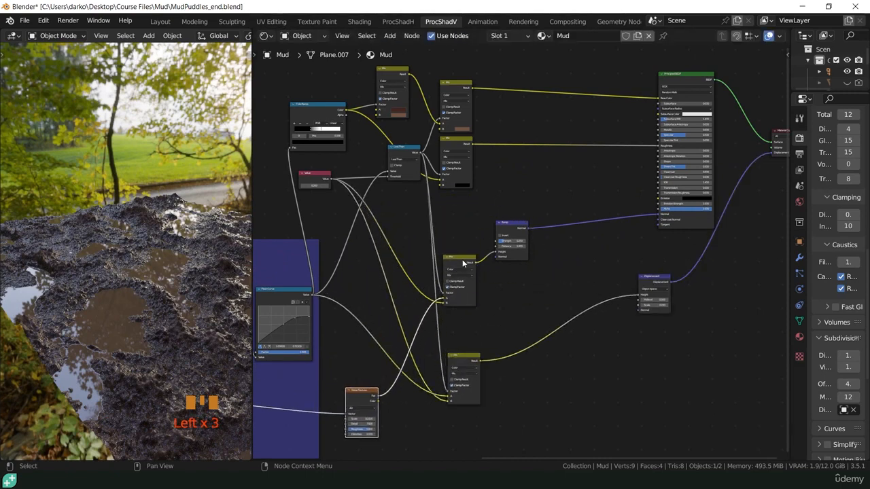
{"action": "left_click_drag", "start_coordinate": [464, 263], "coordinate": [473, 228]}
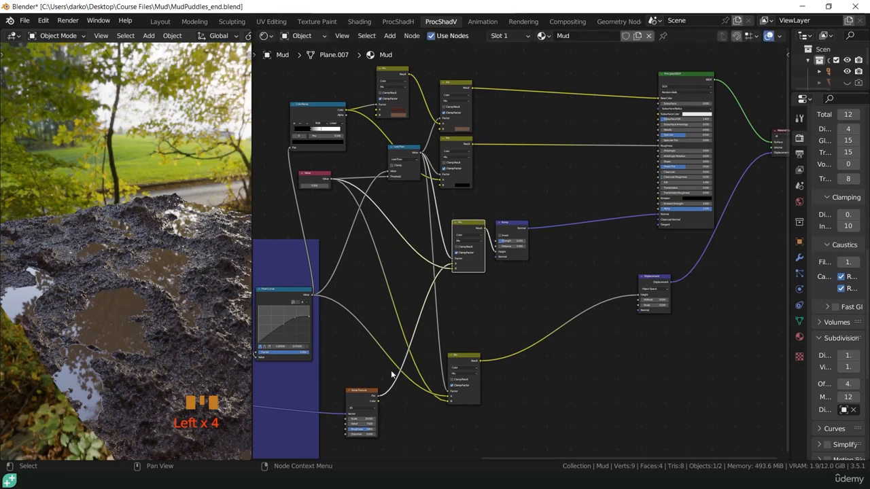
{"action": "left_click_drag", "start_coordinate": [367, 393], "coordinate": [414, 225]}
Move the Noise Texture, Mix and Bump nodes together next to the Principled BSDF and join them in a frame
{"action": "left_click", "coordinate": [560, 219]}
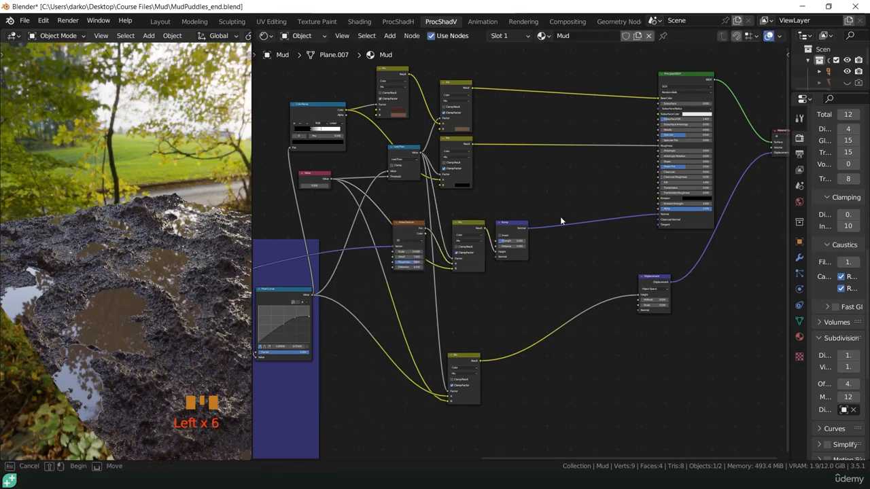
{"action": "left_click_drag", "start_coordinate": [560, 220], "coordinate": [376, 277]}
{"action": "left_click_drag", "start_coordinate": [500, 228], "coordinate": [605, 213]}
{"action": "key", "text": "ctrl+j"}
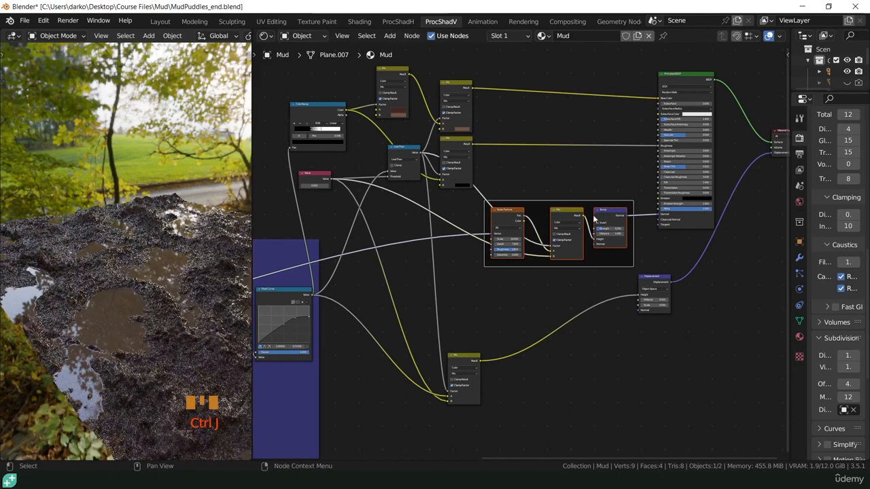
Arrange the Displacement node and its Mix node below the bump frame and join them in their own frame
{"action": "left_click_drag", "start_coordinate": [656, 280], "coordinate": [615, 280]}
{"action": "left_click_drag", "start_coordinate": [467, 360], "coordinate": [569, 274]}
{"action": "left_click_drag", "start_coordinate": [653, 366], "coordinate": [534, 271]}
{"action": "key", "text": "ctrl+j"}
{"action": "middle_click_drag", "start_coordinate": [534, 275], "coordinate": [525, 312], "text": "shift"}
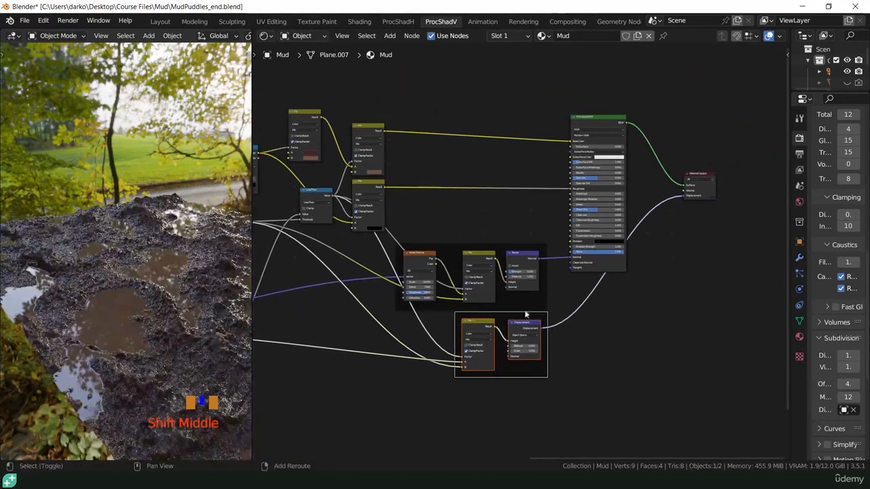
Move the displacement frame slightly lower, and give the frame around the bump nodes a blue-purple custom colour
{"action": "scroll", "coordinate": [507, 315], "scroll_direction": "up", "scroll_amount": 5}
{"action": "left_click_drag", "start_coordinate": [507, 315], "coordinate": [501, 330]}
{"action": "left_click", "coordinate": [522, 212]}
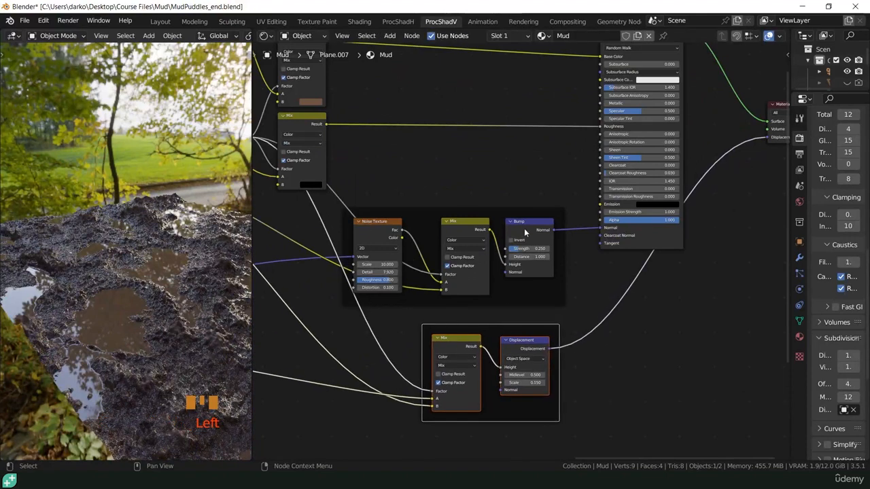
{"action": "key", "text": "n"}
{"action": "left_click", "coordinate": [693, 119]}
{"action": "left_click", "coordinate": [723, 137]}
{"action": "left_click", "coordinate": [703, 210]}
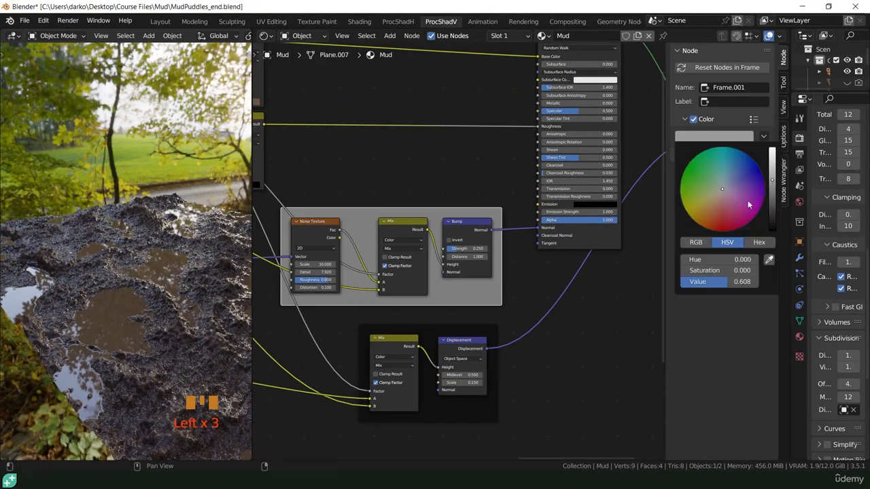
Enable the custom colour on the displacement frame, giving it a light grey background
{"action": "left_click", "coordinate": [470, 325]}
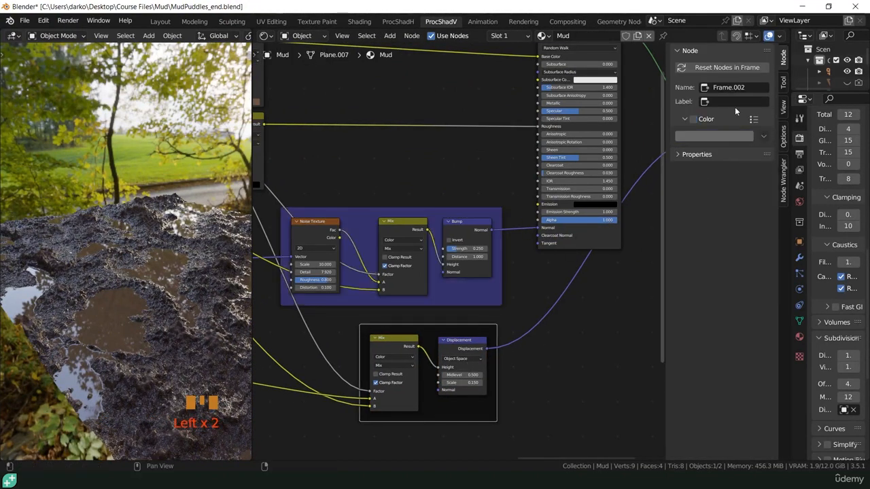
{"action": "left_click", "coordinate": [693, 119]}
{"action": "left_click", "coordinate": [733, 138]}
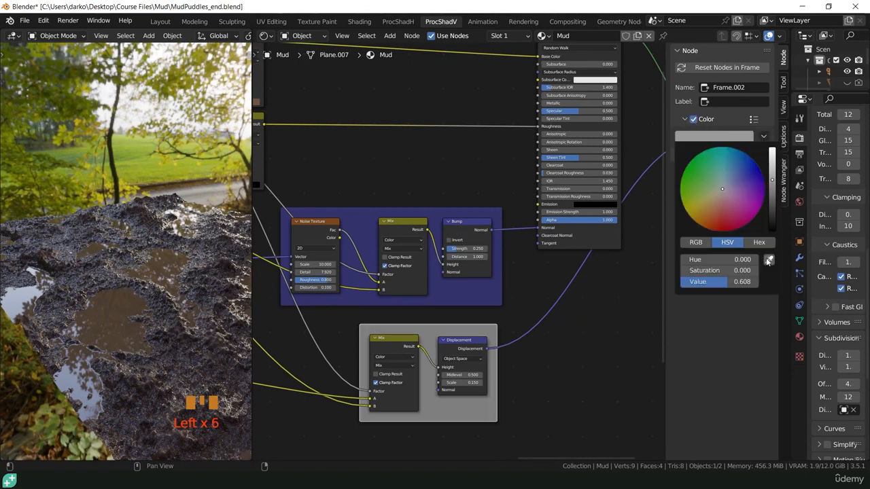
Label the blue bump frame BUMP and the grey frame Displacement
{"action": "left_click", "coordinate": [432, 211]}
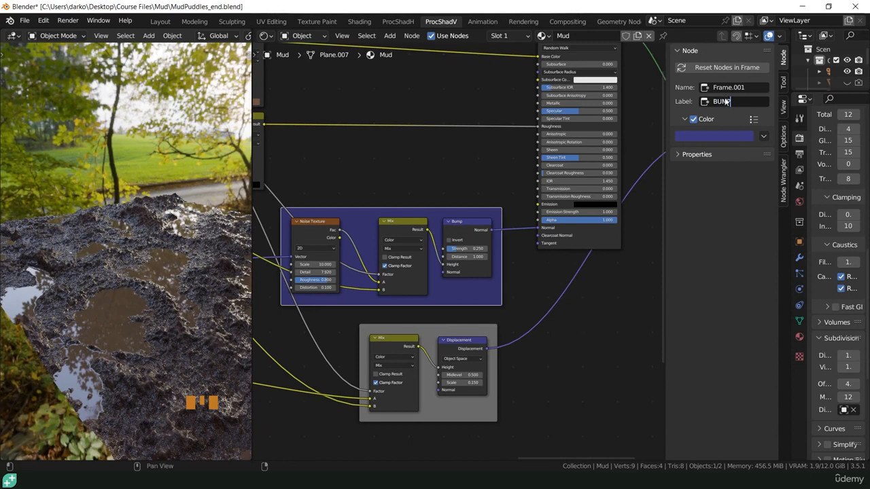
{"action": "left_click", "coordinate": [450, 327]}
{"action": "left_click", "coordinate": [720, 102]}
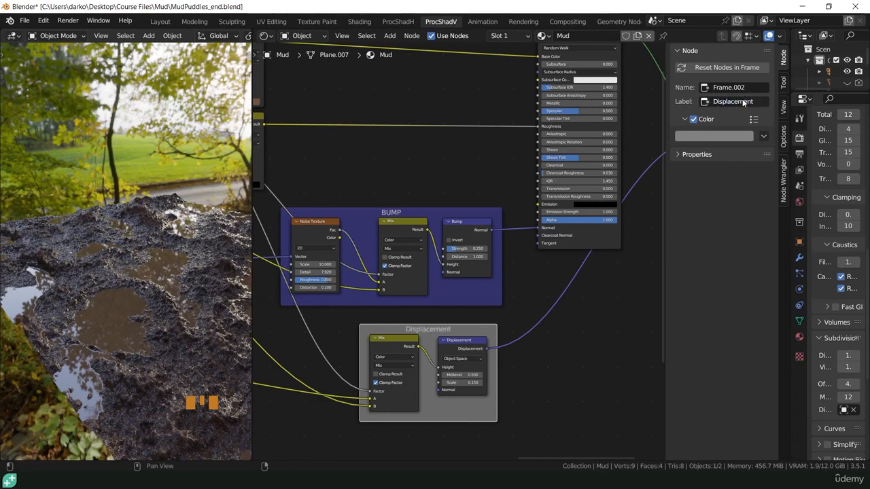
Adjust the Displacement frame's position and move the BUMP frame closer to the Principled BSDF
{"action": "scroll", "coordinate": [526, 303], "scroll_direction": "down", "scroll_amount": 6}
{"action": "scroll", "coordinate": [527, 302], "scroll_direction": "up", "scroll_amount": 3}
{"action": "left_click_drag", "start_coordinate": [475, 327], "coordinate": [478, 328]}
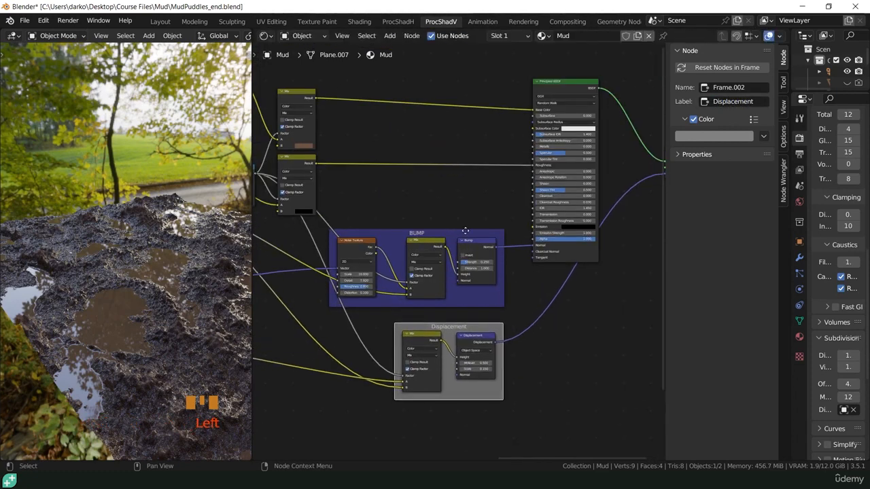
{"action": "left_click_drag", "start_coordinate": [465, 231], "coordinate": [479, 231]}
Reposition the Principled BSDF and place the Material Output node closer beside it
{"action": "scroll", "coordinate": [538, 331], "scroll_direction": "down", "scroll_amount": 3}
{"action": "left_click", "coordinate": [564, 258]}
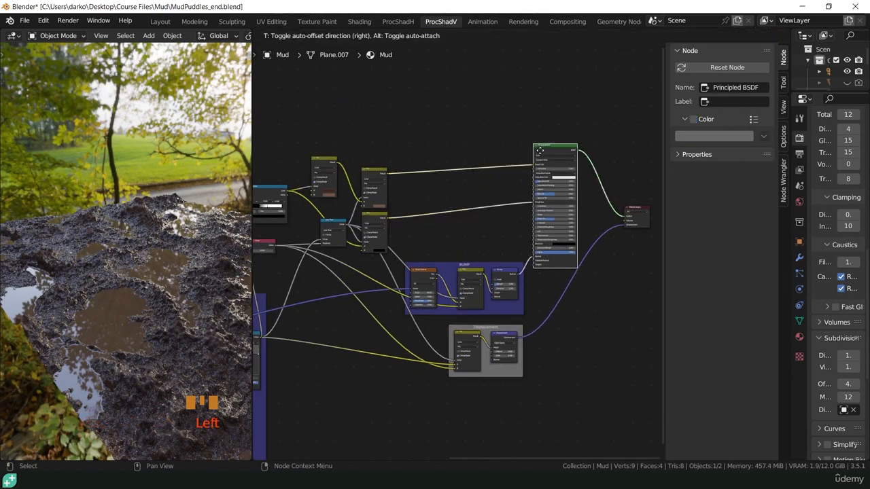
{"action": "left_click", "coordinate": [634, 212]}
{"action": "left_click_drag", "start_coordinate": [634, 213], "coordinate": [604, 271]}
Space out the ColorRamp and line up the two base colour Mix nodes above the roughness Mix node
{"action": "middle_click_drag", "start_coordinate": [375, 288], "coordinate": [500, 299], "text": "shift"}
{"action": "scroll", "coordinate": [503, 272], "scroll_direction": "up", "scroll_amount": 7}
{"action": "middle_click_drag", "start_coordinate": [503, 256], "coordinate": [558, 277]}
{"action": "left_click_drag", "start_coordinate": [374, 224], "coordinate": [351, 238]}
{"action": "left_click_drag", "start_coordinate": [547, 193], "coordinate": [547, 173]}
{"action": "left_click_drag", "start_coordinate": [469, 170], "coordinate": [488, 170]}
Join the two base colour Mix nodes in a frame, colour it yellow and move it higher in the graph
{"action": "left_click_drag", "start_coordinate": [418, 131], "coordinate": [591, 250]}
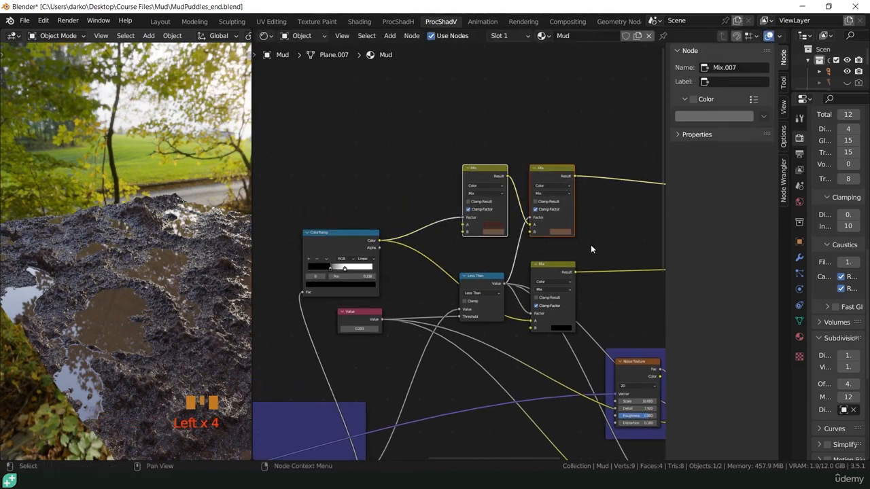
{"action": "key", "text": "ctrl+j"}
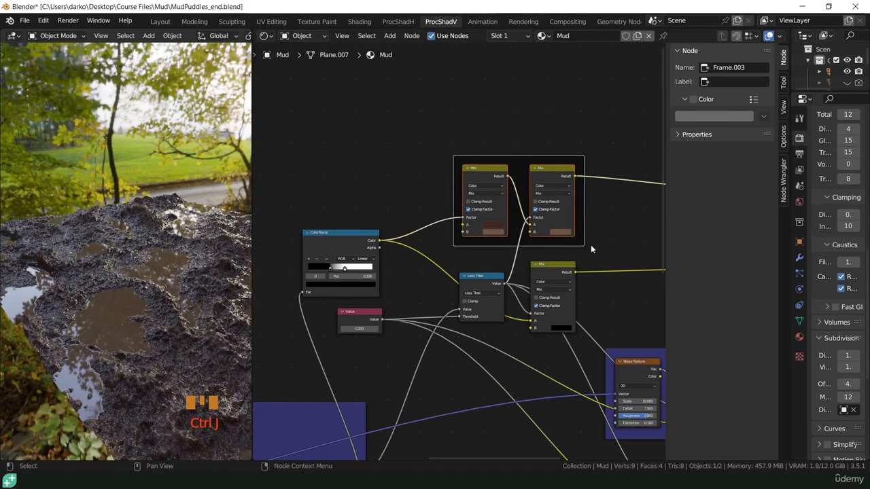
{"action": "left_click", "coordinate": [693, 99]}
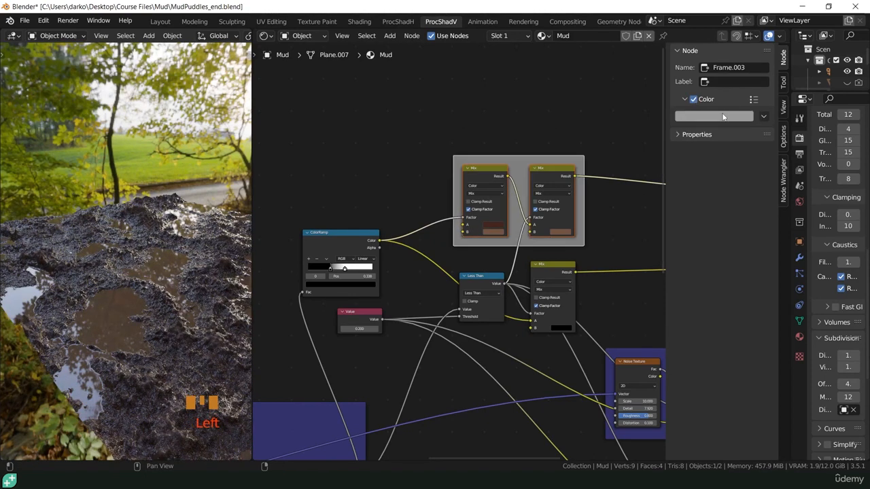
{"action": "left_click", "coordinate": [724, 117]}
{"action": "left_click", "coordinate": [770, 242]}
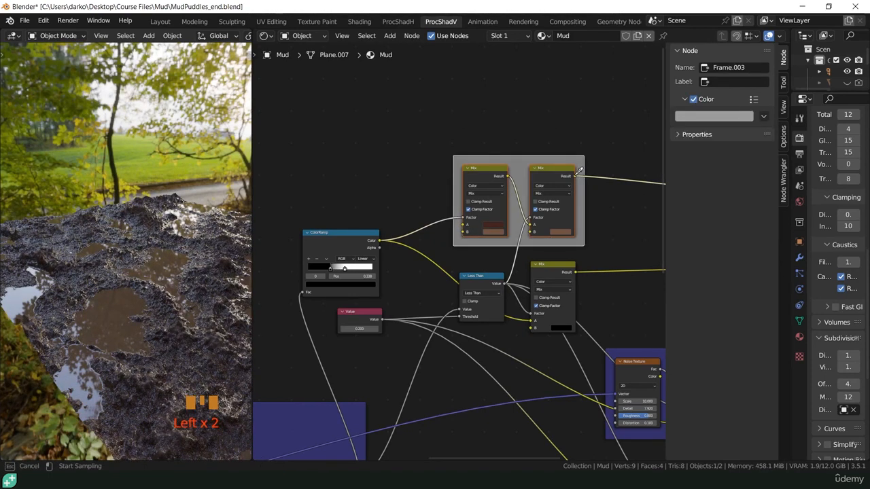
{"action": "left_click", "coordinate": [576, 174]}
{"action": "left_click_drag", "start_coordinate": [529, 156], "coordinate": [526, 118]}
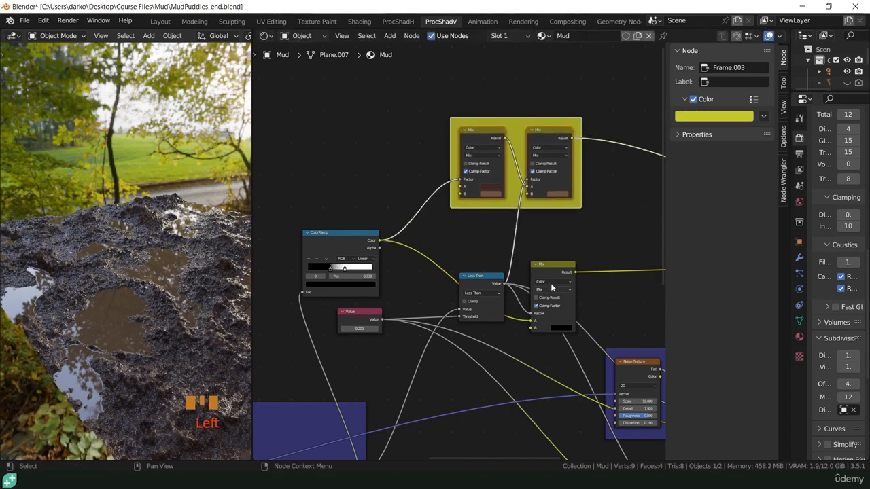
Move the roughness Mix node closer to the Principled BSDF, and tidy the ColorRamp, Value and Less Than nodes below the yellow frame
{"action": "middle_click_drag", "start_coordinate": [616, 256], "coordinate": [443, 249]}
{"action": "left_click_drag", "start_coordinate": [390, 259], "coordinate": [601, 246]}
{"action": "scroll", "coordinate": [602, 246], "scroll_direction": "down", "scroll_amount": 3}
{"action": "middle_click_drag", "start_coordinate": [458, 291], "coordinate": [573, 294]}
{"action": "left_click_drag", "start_coordinate": [360, 255], "coordinate": [384, 246]}
{"action": "mouse_move", "coordinate": [472, 293]}
{"action": "left_mouse_down"}
{"action": "mouse_move", "coordinate": [428, 335]}
{"action": "mouse_move", "coordinate": [484, 291]}
{"action": "left_mouse_up"}
{"action": "left_click_drag", "start_coordinate": [388, 313], "coordinate": [424, 314]}
{"action": "left_click_drag", "start_coordinate": [487, 297], "coordinate": [478, 296]}
{"action": "scroll", "coordinate": [478, 295], "scroll_direction": "up", "scroll_amount": 4}
{"action": "scroll", "coordinate": [479, 295], "scroll_direction": "up", "scroll_amount": 1}
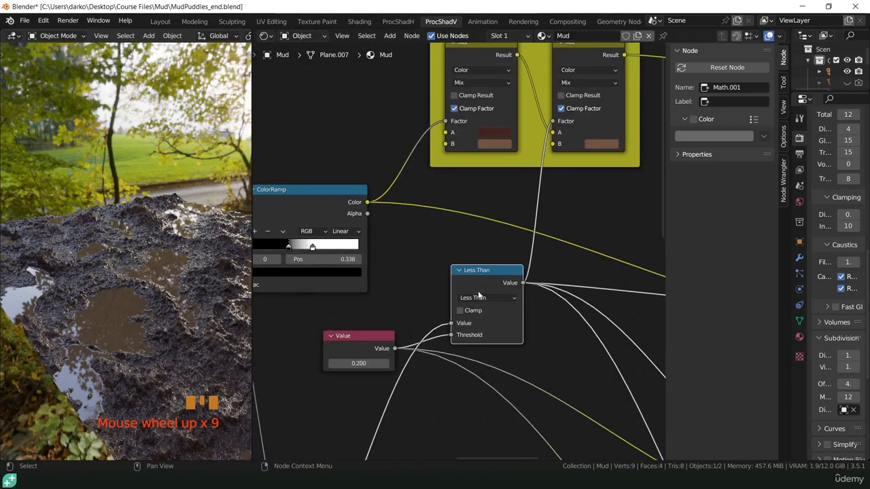